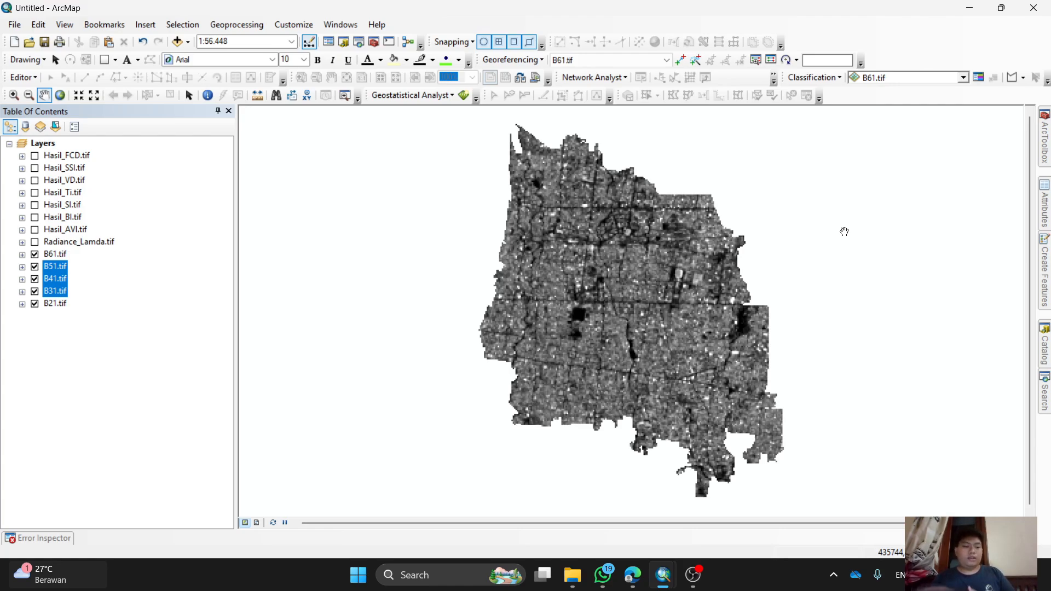
click(60, 254)
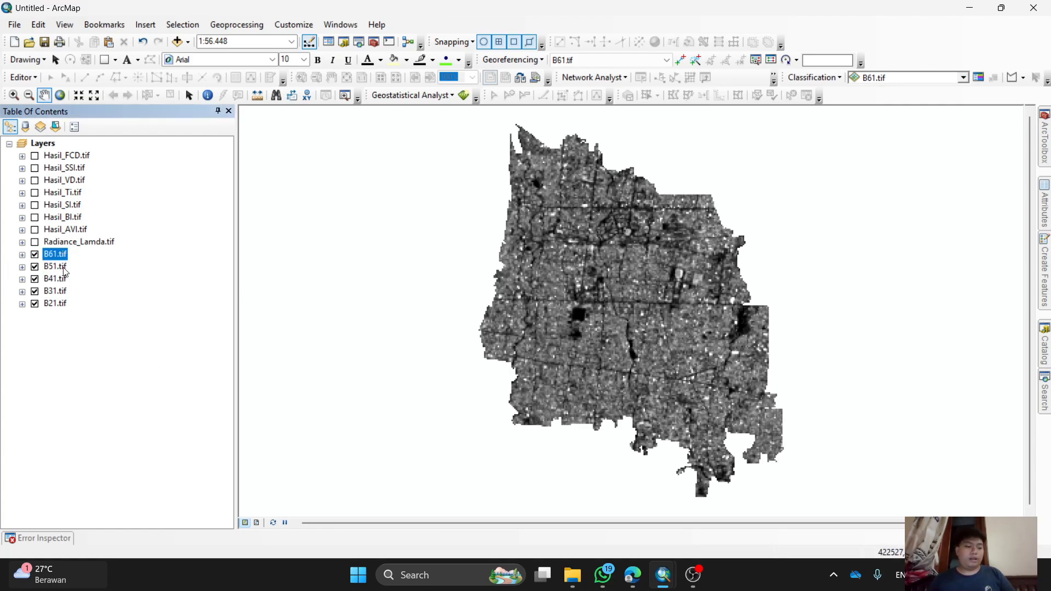
click(64, 270)
click(63, 309)
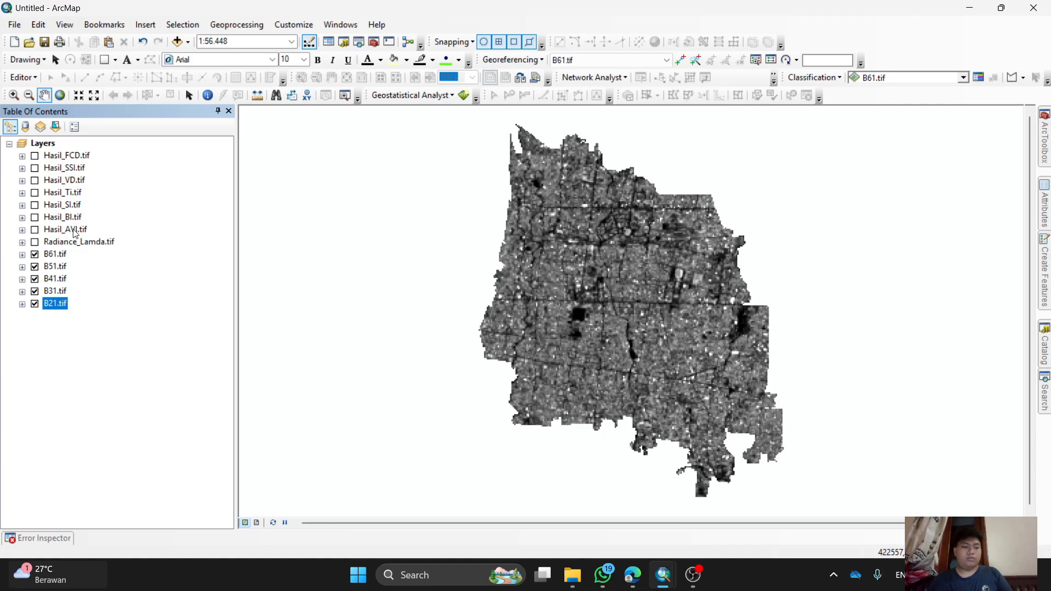
drag(491, 176, 473, 181)
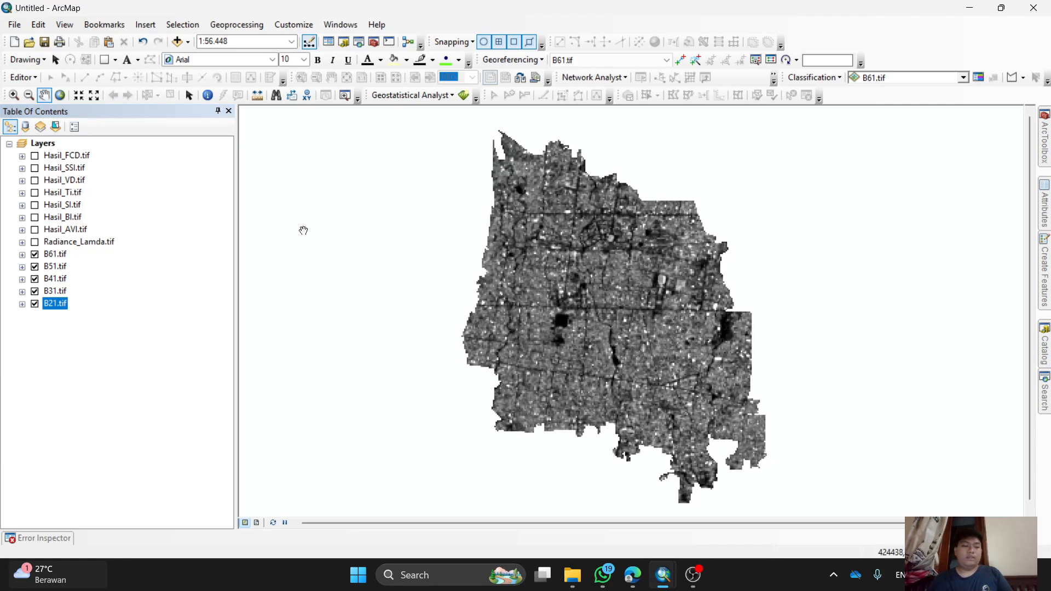
Turn on the Hasil_AVI.tif layer and the Hasil_BI.tif layer to inspect each raster on the map
click(36, 230)
drag(580, 280, 465, 256)
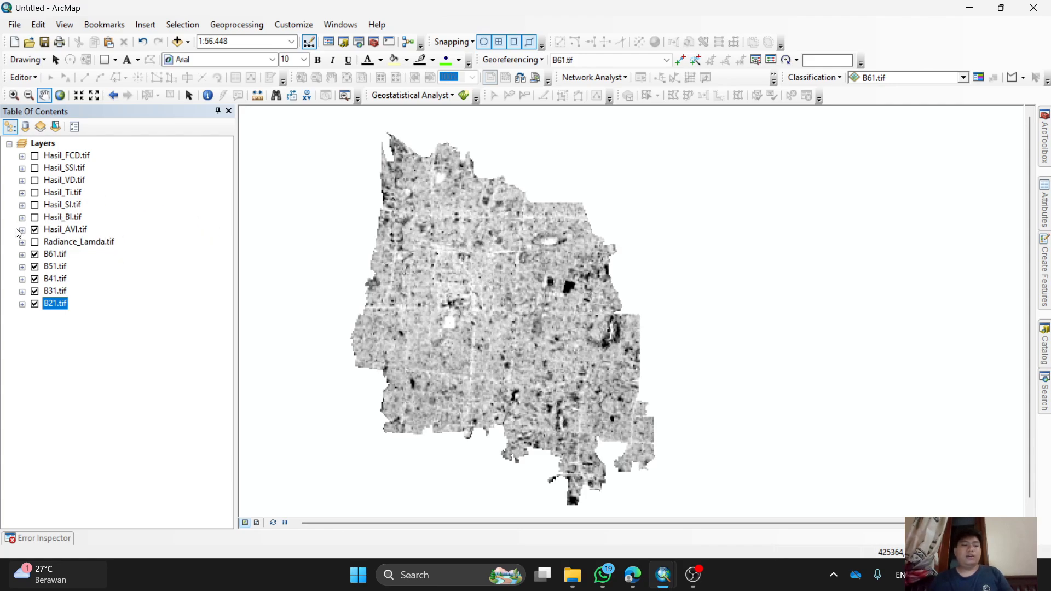
click(35, 218)
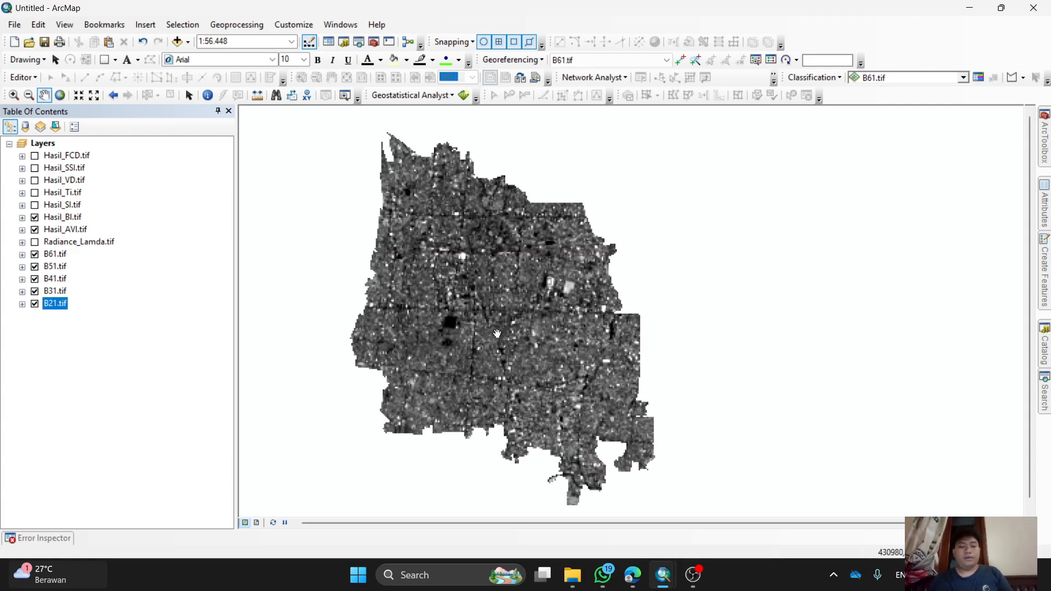
drag(524, 301, 590, 300)
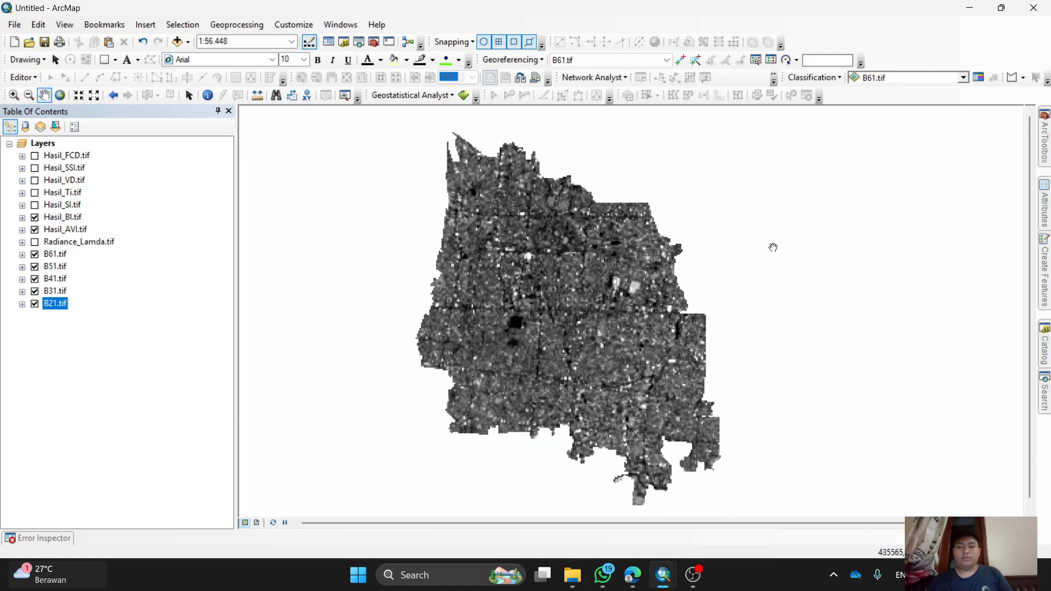
Search for "raster calculator", open the Raster Calculator tool to view its dialog, and close it without running it
click(1045, 378)
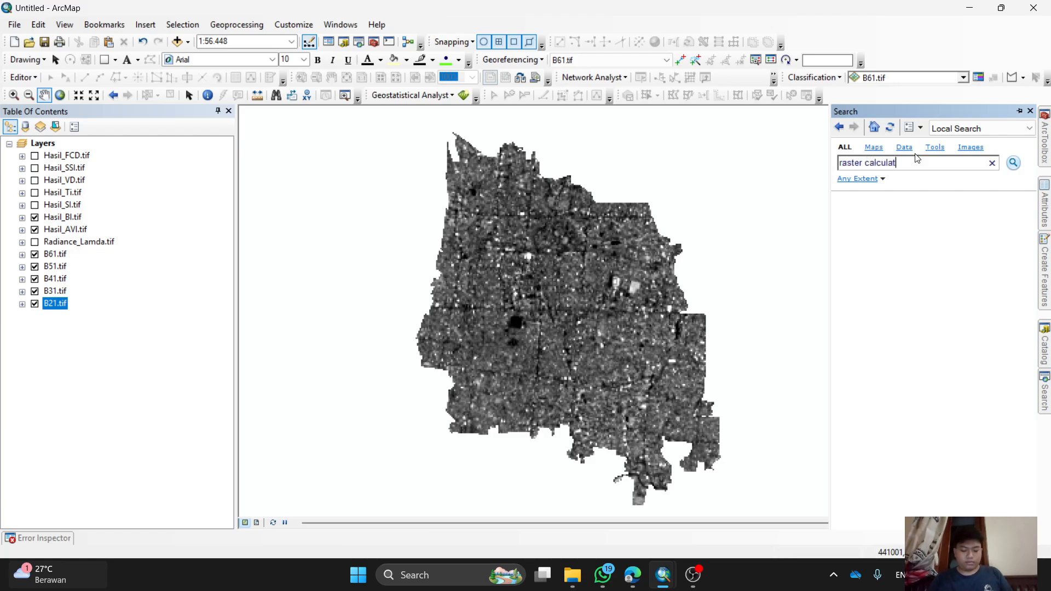
key(Return)
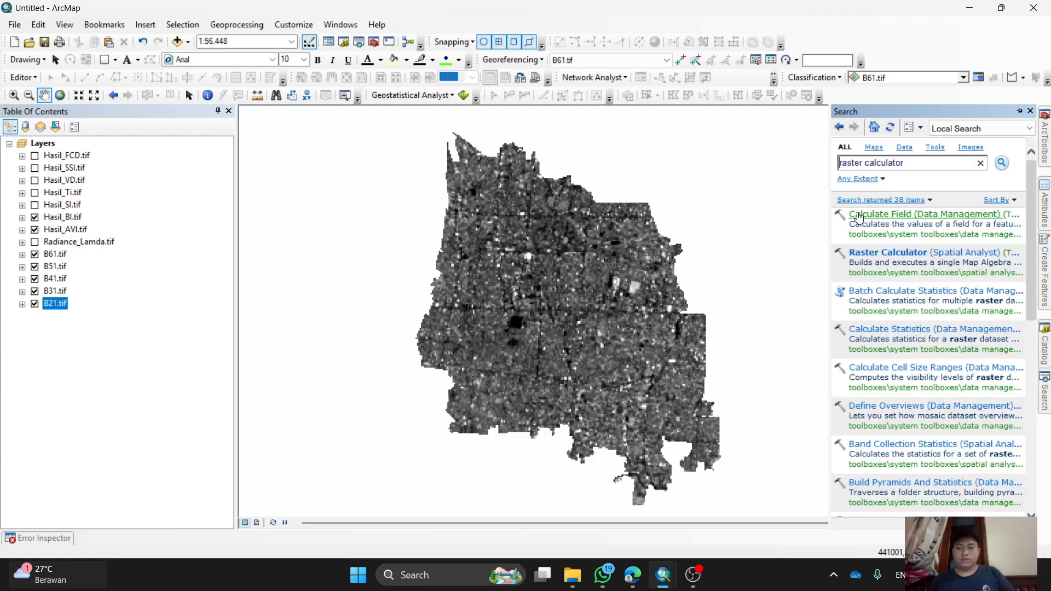
click(878, 253)
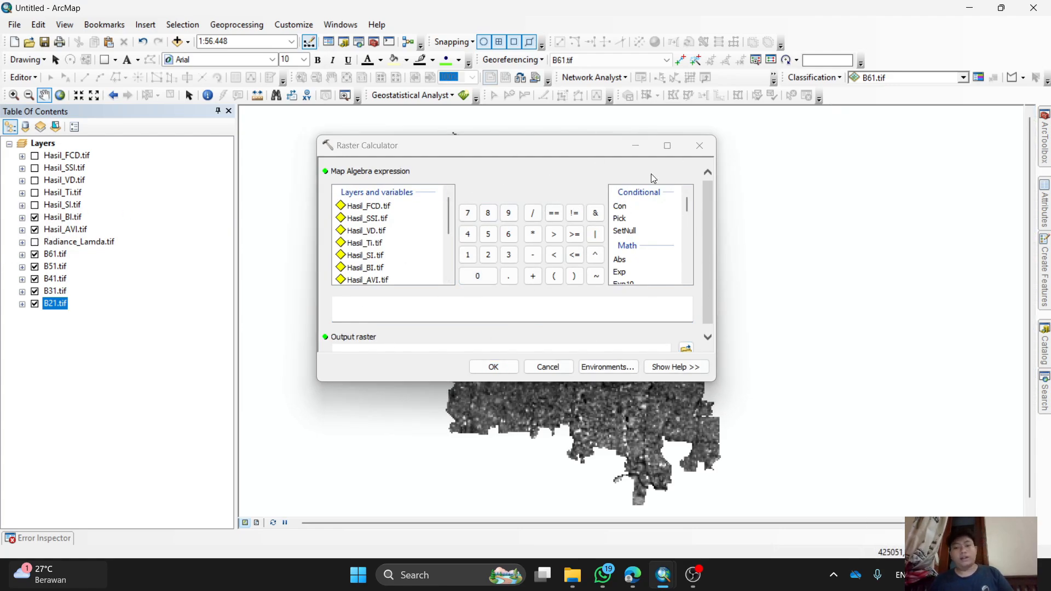
click(704, 147)
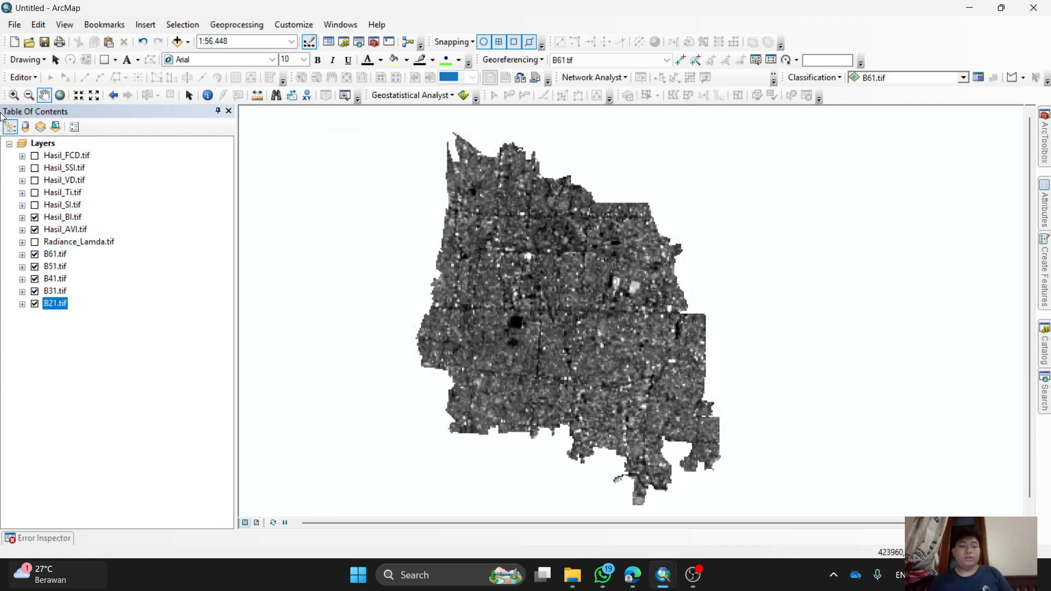
Display Hasil_SI.tif, hide Hasil_BI.tif and Hasil_AVI.tif, and switch the map from Hasil_SI.tif to Hasil_Ti.tif
click(35, 205)
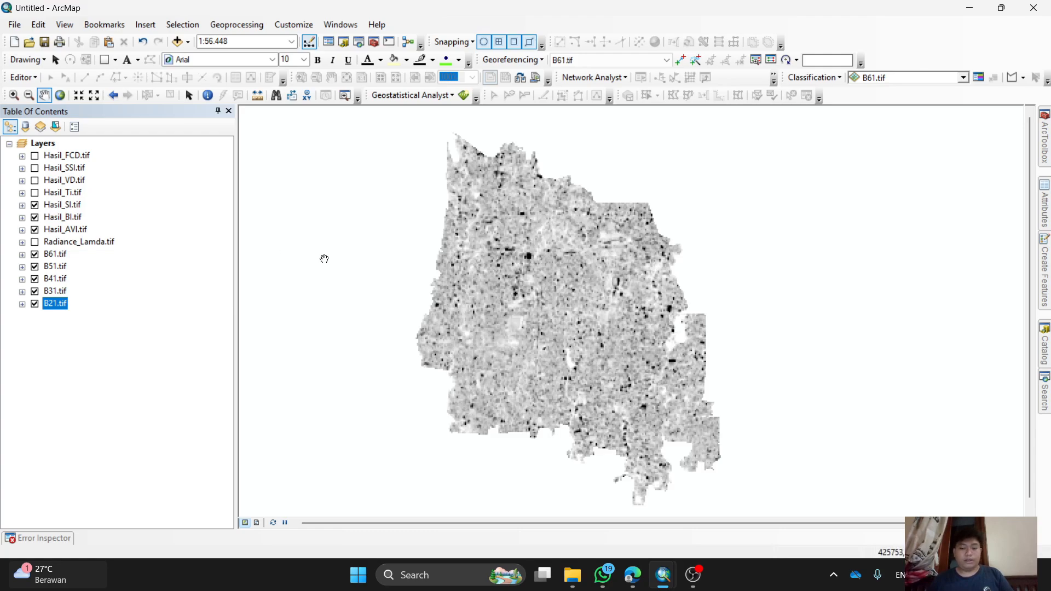
click(35, 217)
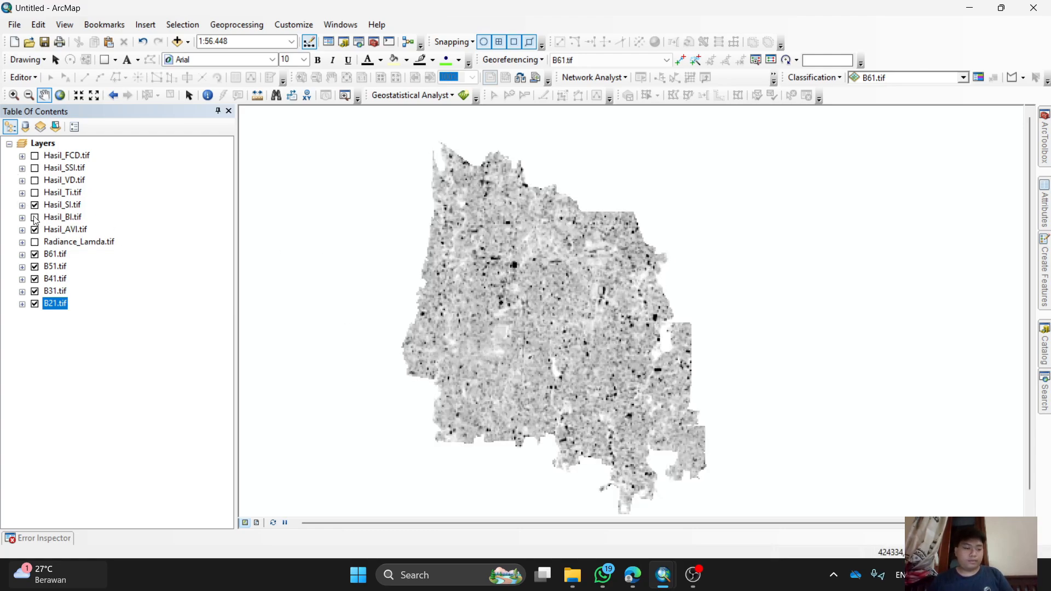
click(35, 230)
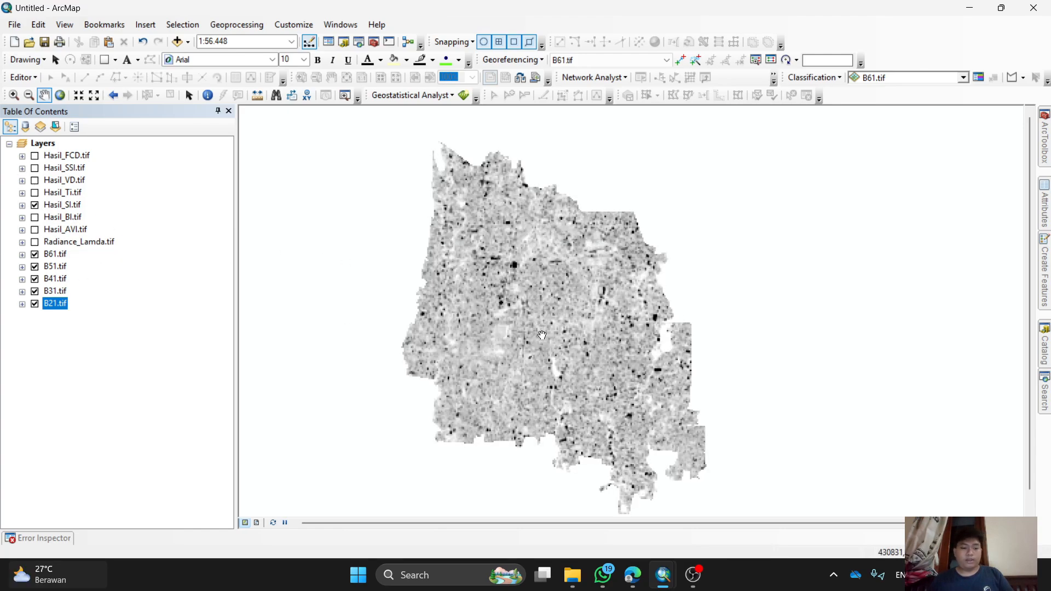
click(35, 206)
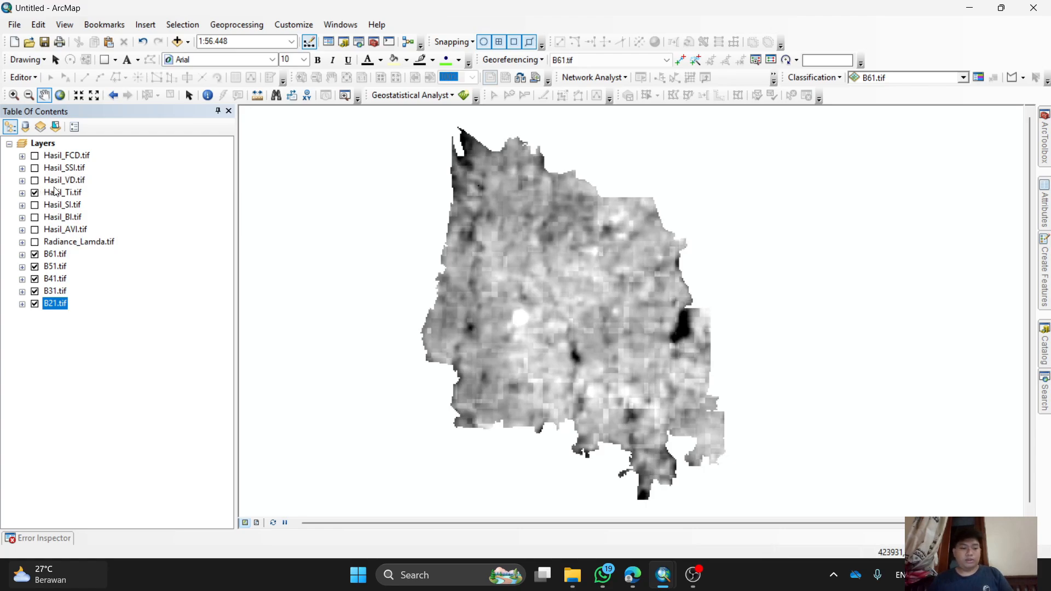
Search for "principal component" and open the Principal Components tool from Spatial Analyst
click(1041, 377)
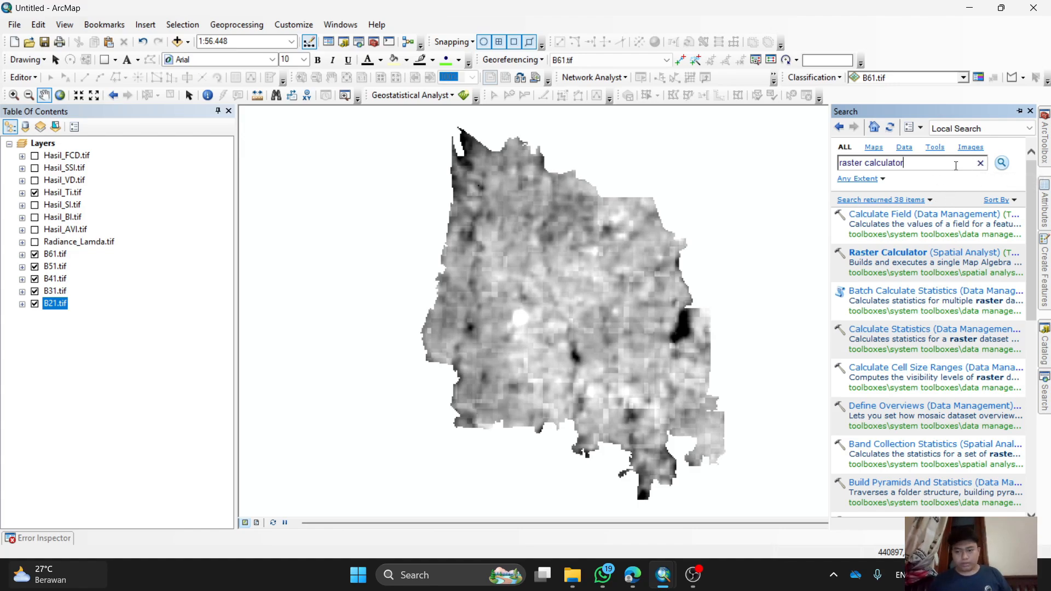
drag(964, 162, 758, 169)
key(BackSpace)
text(pr)
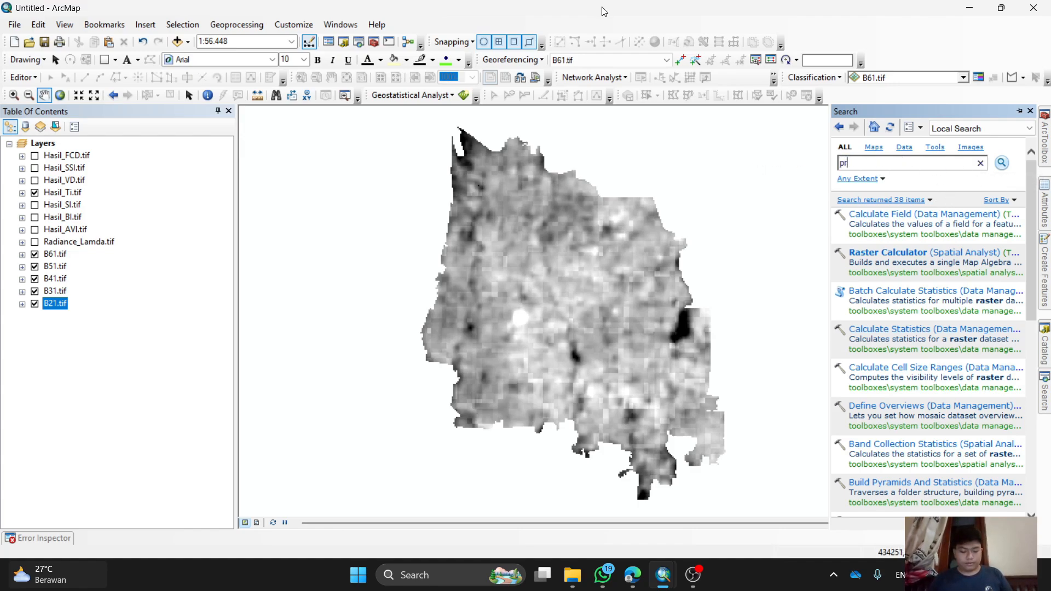
text(incipal component)
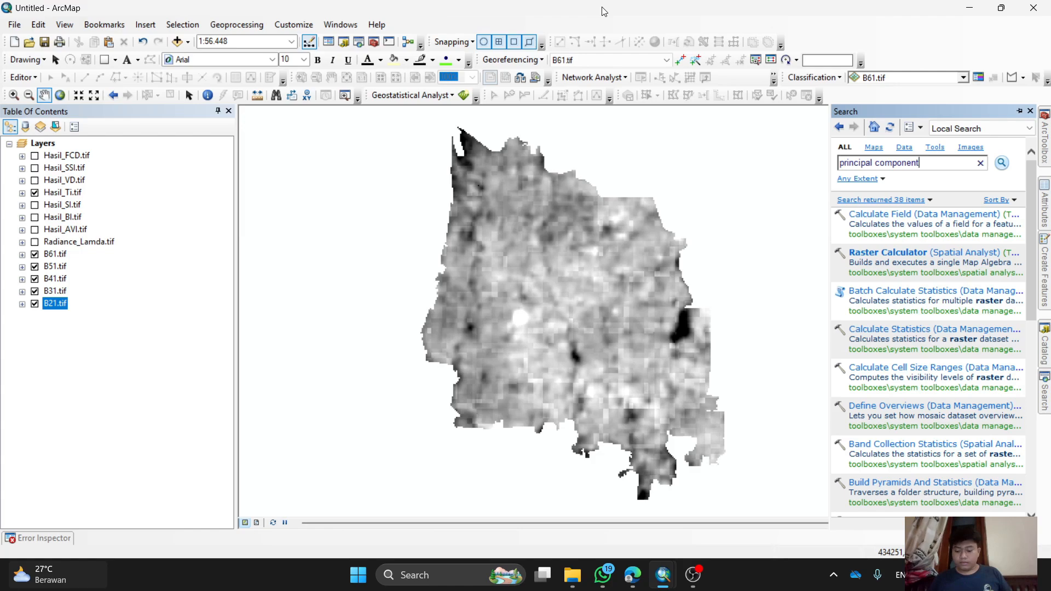
key(Return)
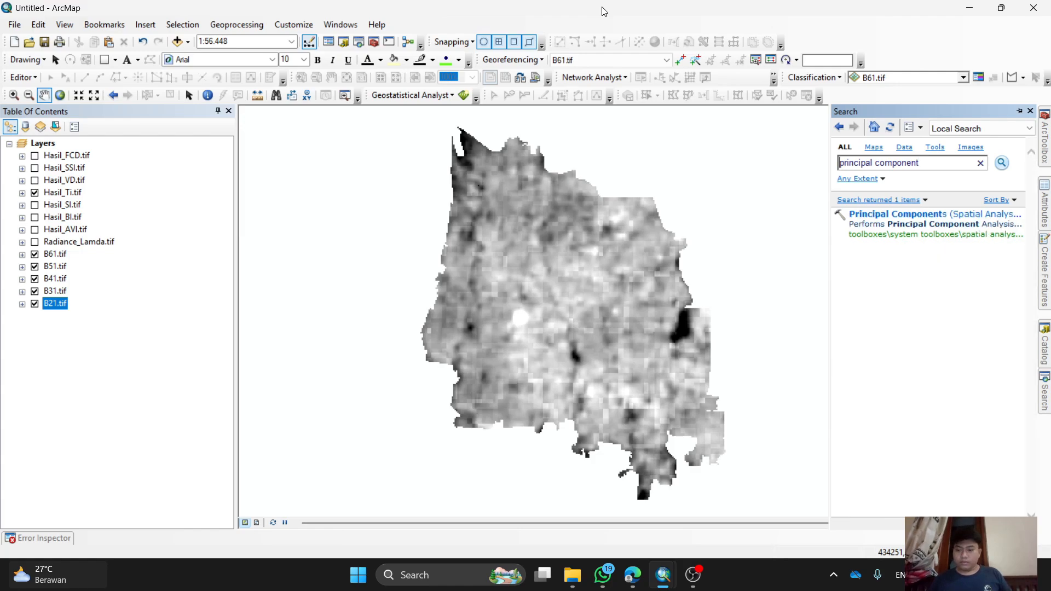
click(881, 219)
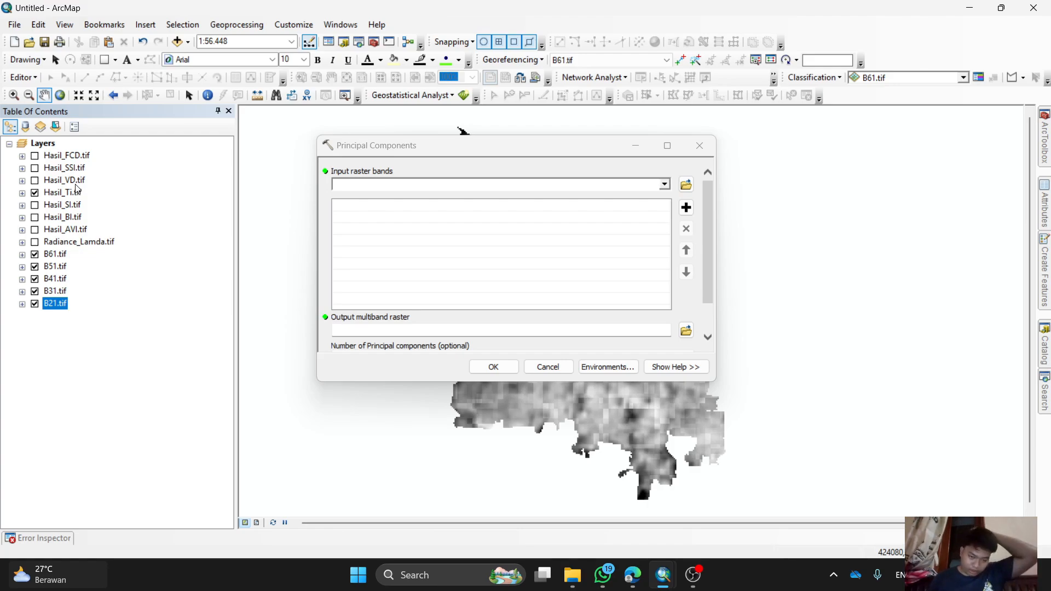
Highlight the Hasil_BI, Hasil_AVI, Hasil_VD, Hasil_SSI, Hasil_SI and Hasil_Ti layers one by one, and close Principal Components without running it
click(59, 218)
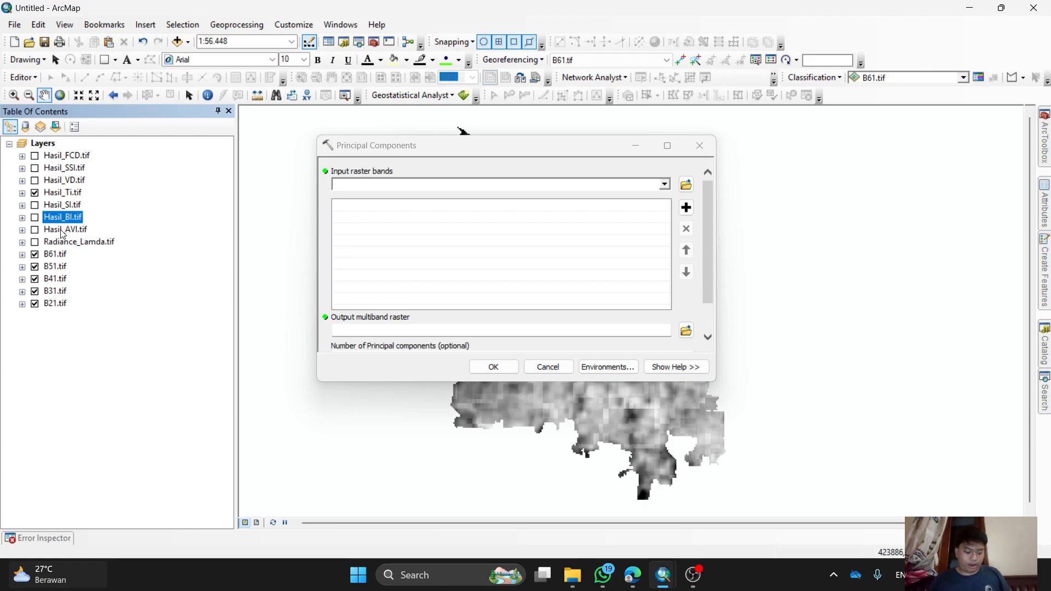
click(62, 232)
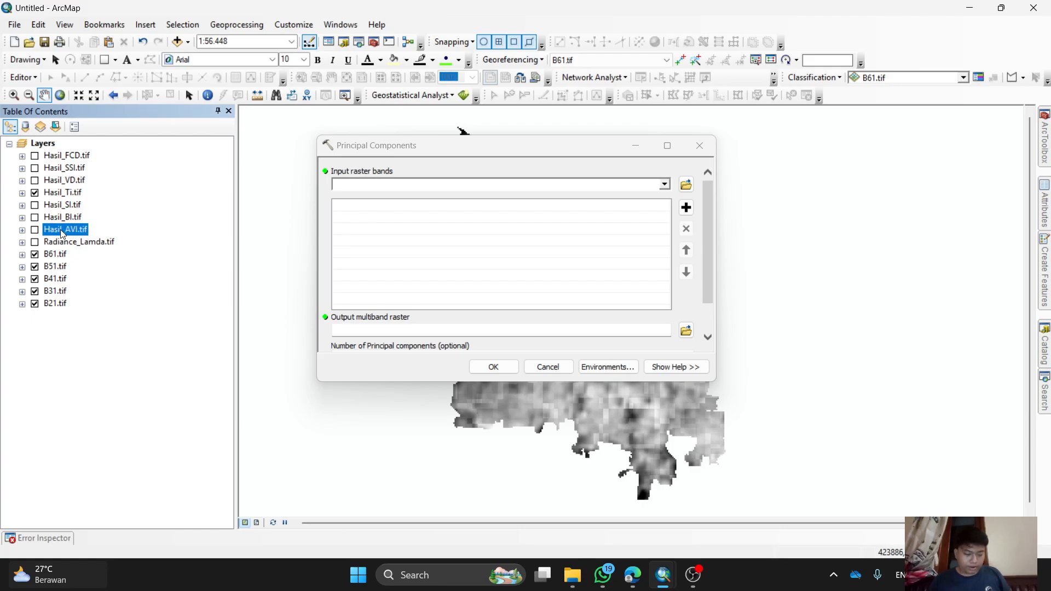
click(77, 181)
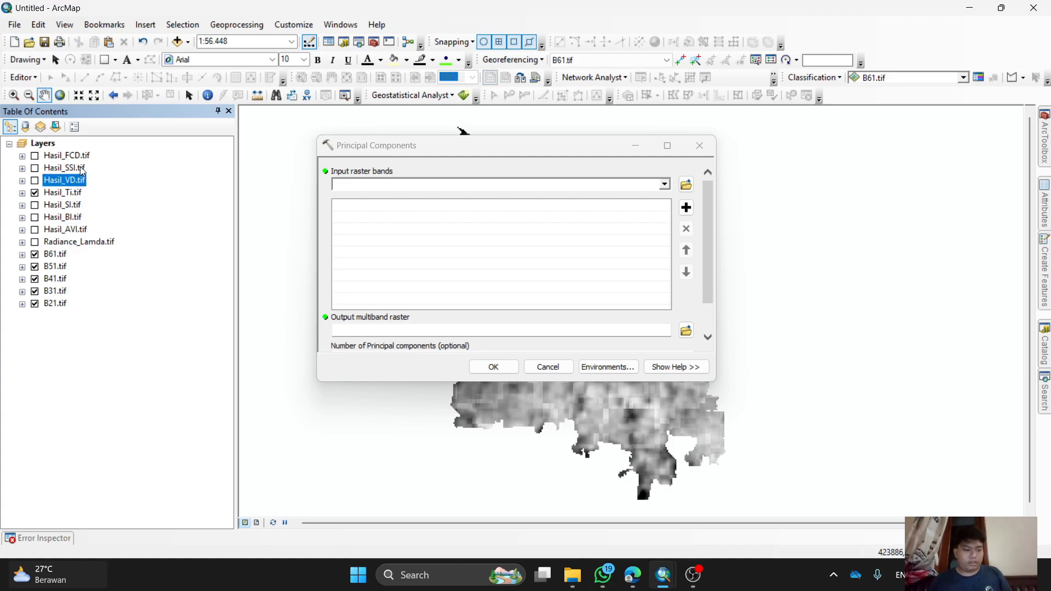
click(80, 168)
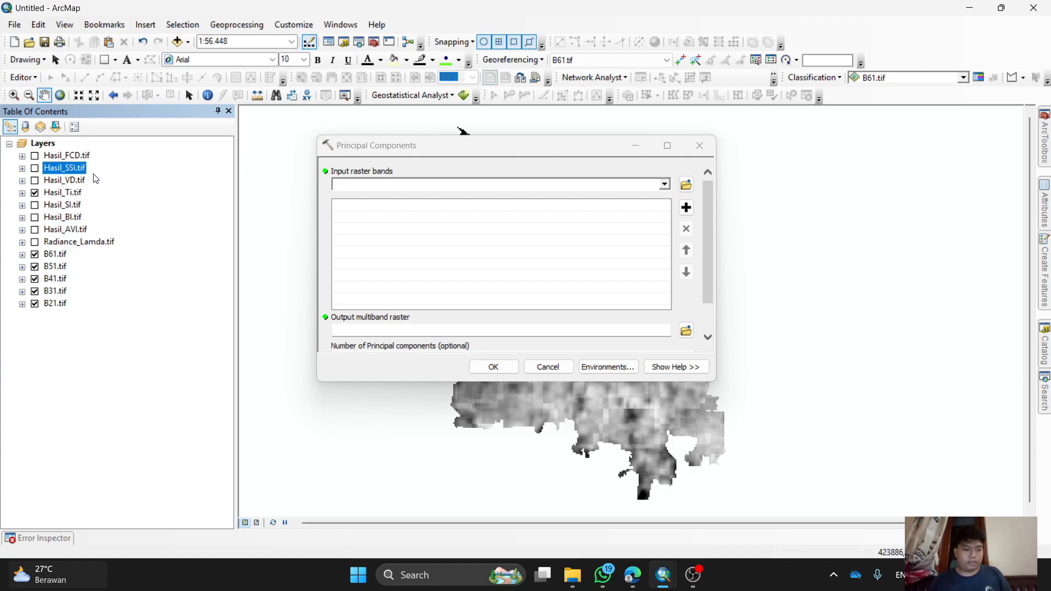
click(76, 208)
click(75, 194)
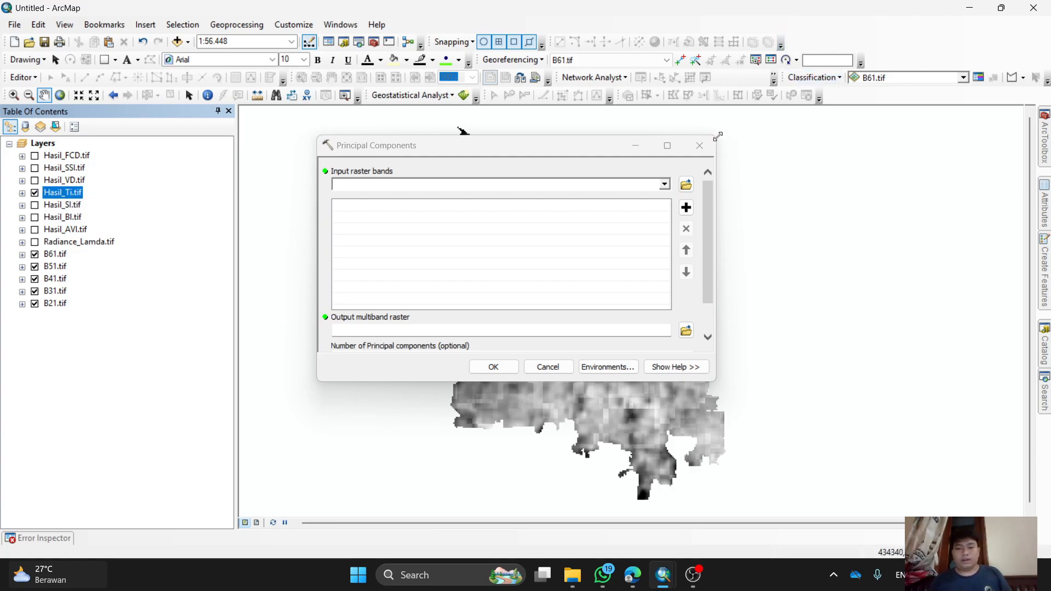
click(700, 145)
Briefly show the Hasil_SSI.tif raster on the map and hide it again
click(34, 167)
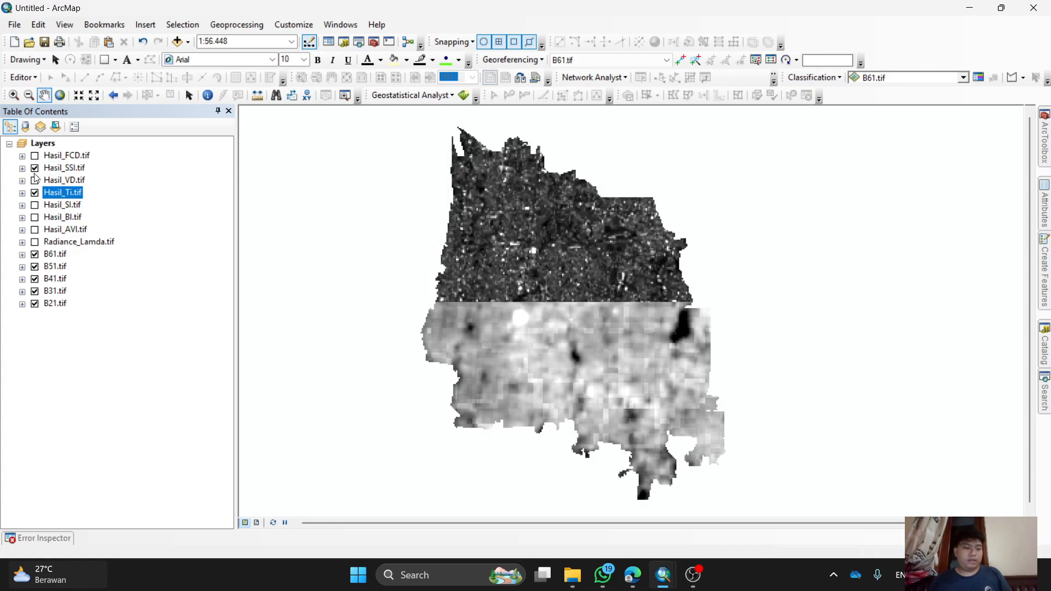
click(35, 168)
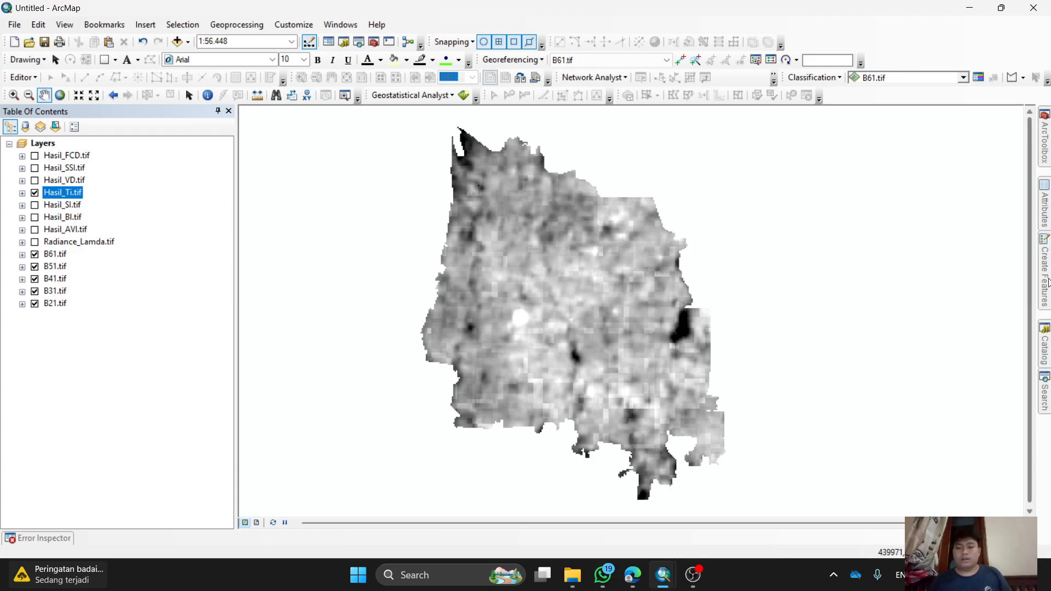
Replace the tool search with "raster calculator" and open the Spatial Analyst Raster Calculator
click(1048, 380)
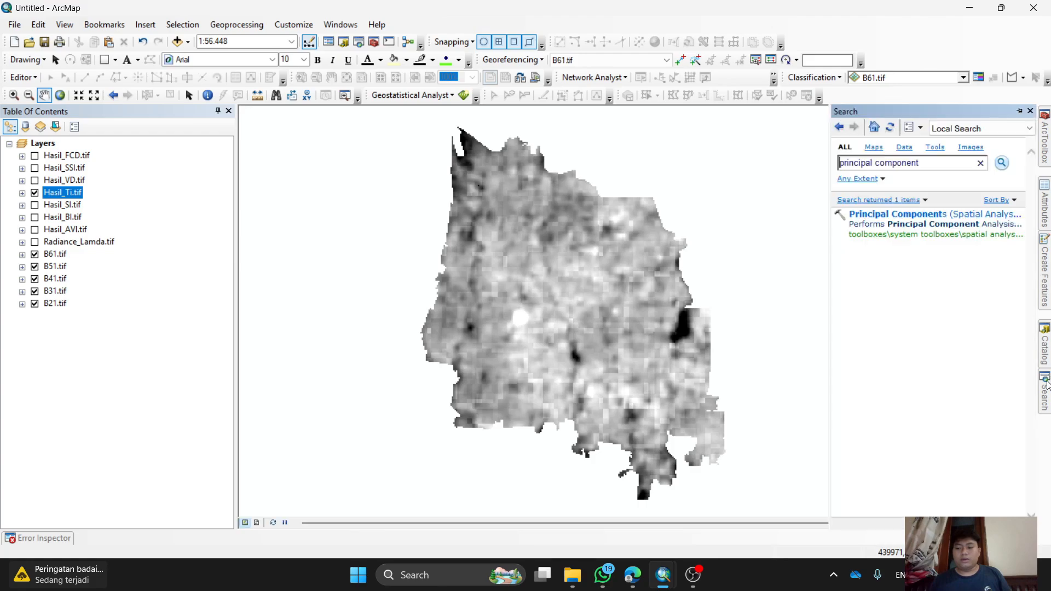
click(946, 158)
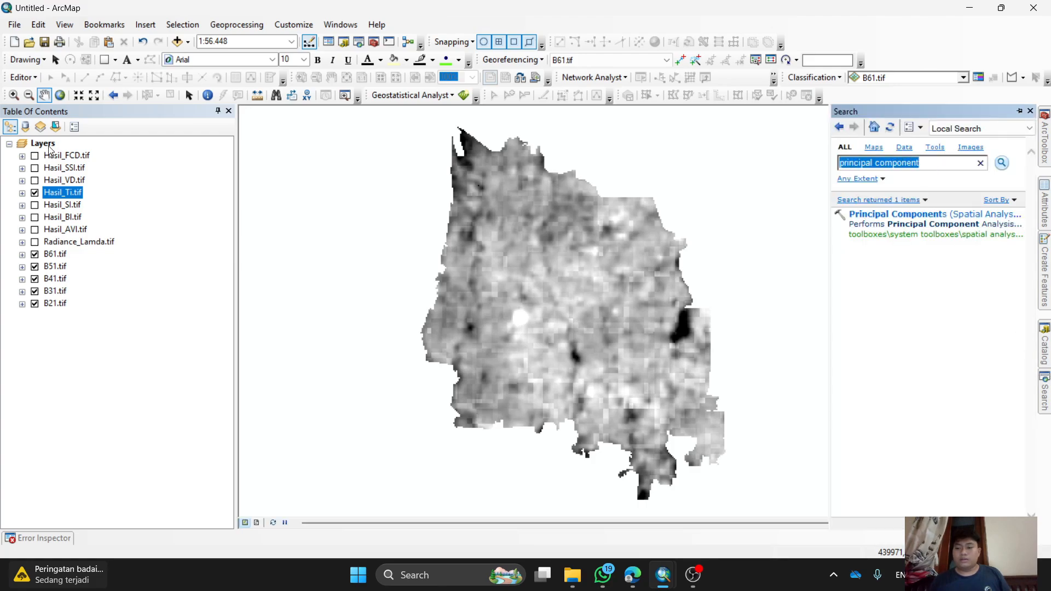
key(BackSpace)
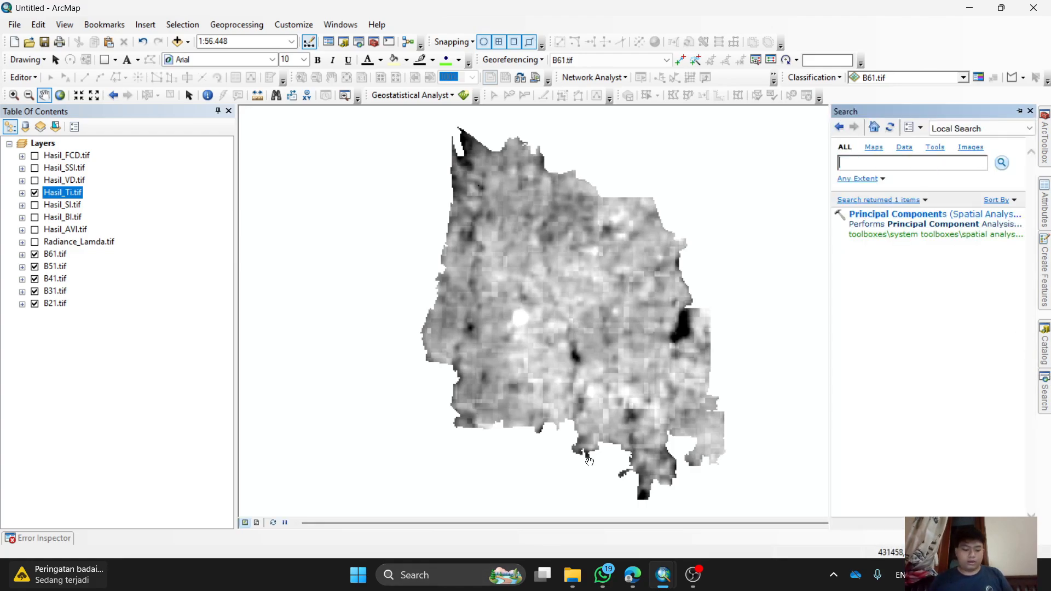
text(raster calcula)
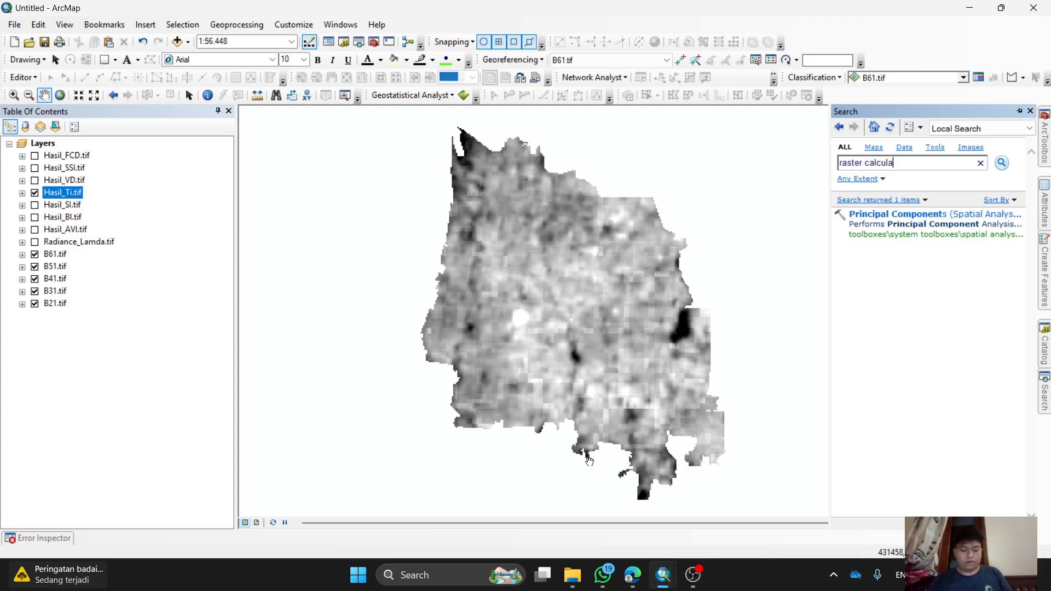
text(tor)
key(Return)
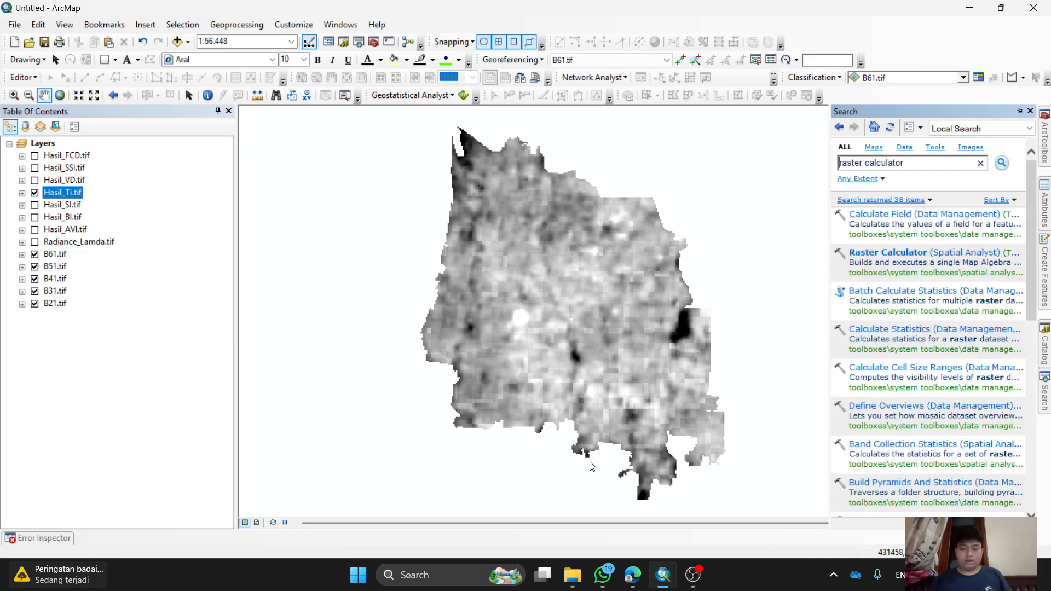
click(876, 251)
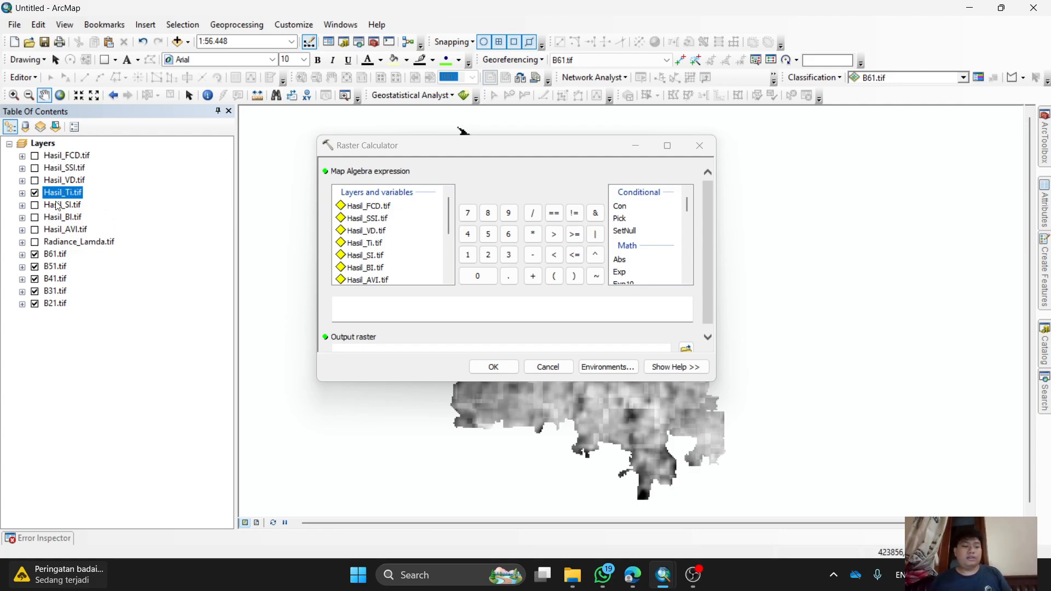
Highlight the Hasil_VD.tif and Hasil_SSI.tif layers in turn, and close the Raster Calculator without running it
click(65, 181)
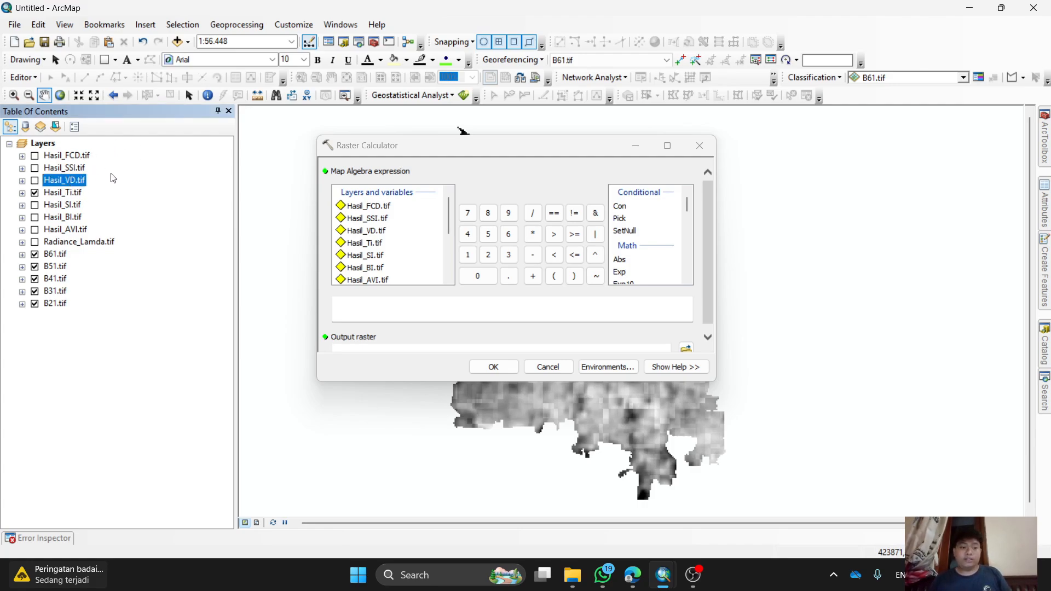
click(83, 169)
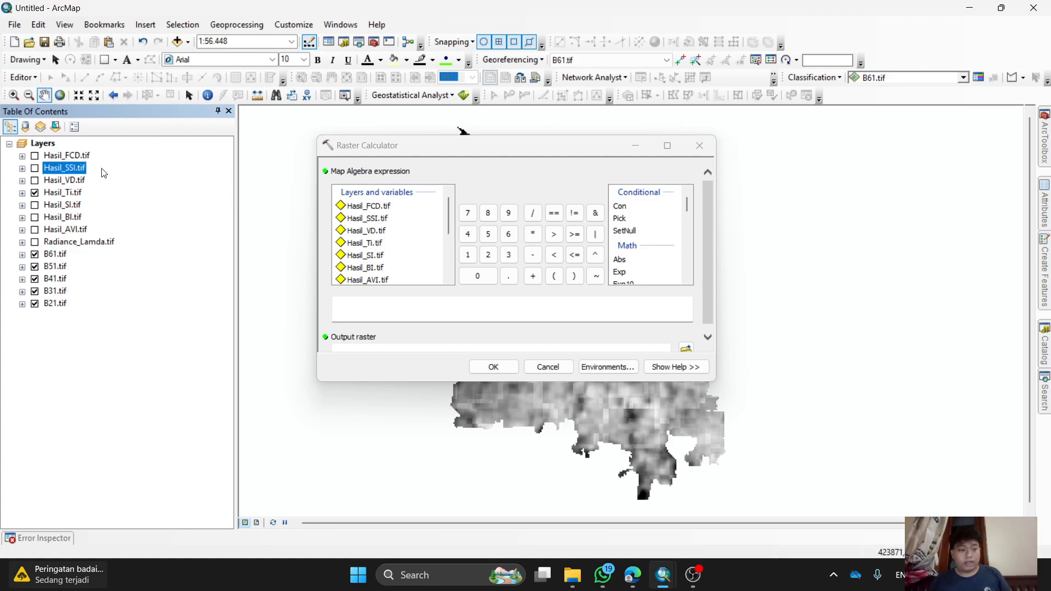
click(707, 145)
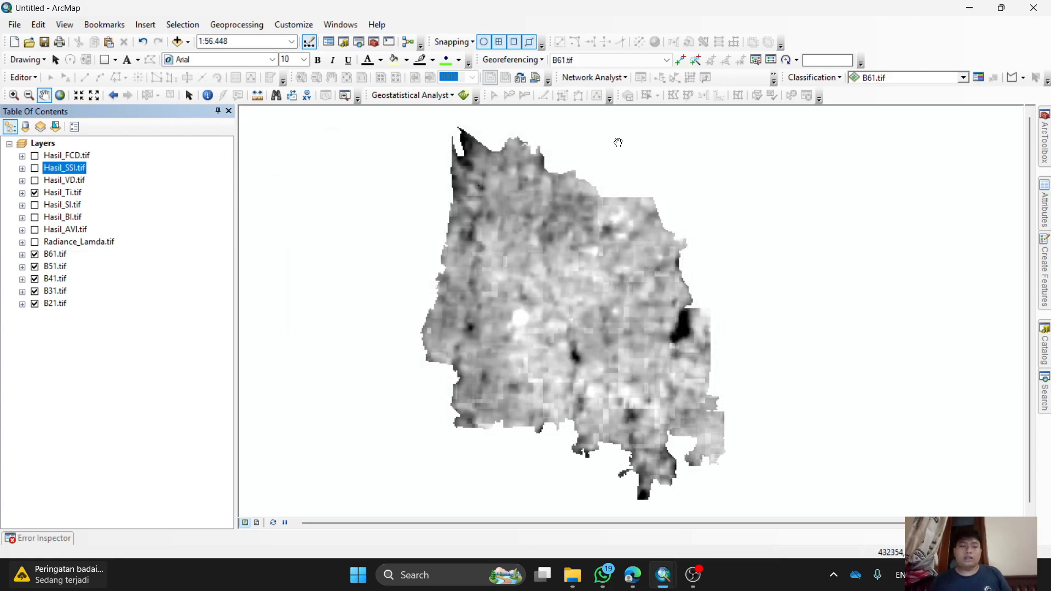
Show the Hasil_VD.tif, Hasil_SSI.tif and Hasil_FCD.tif rasters on the map
click(35, 179)
click(34, 168)
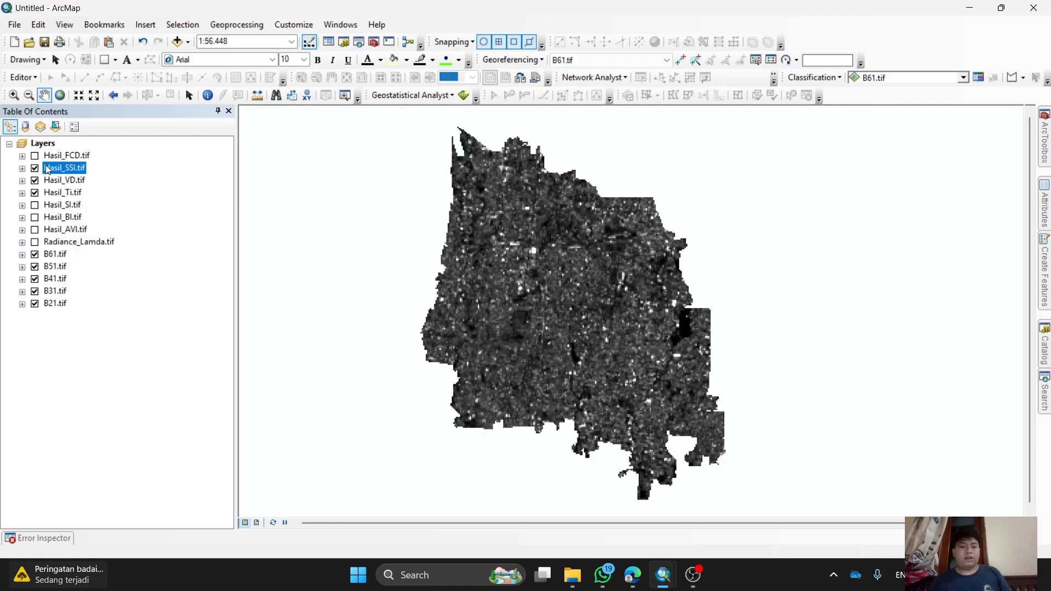
click(35, 168)
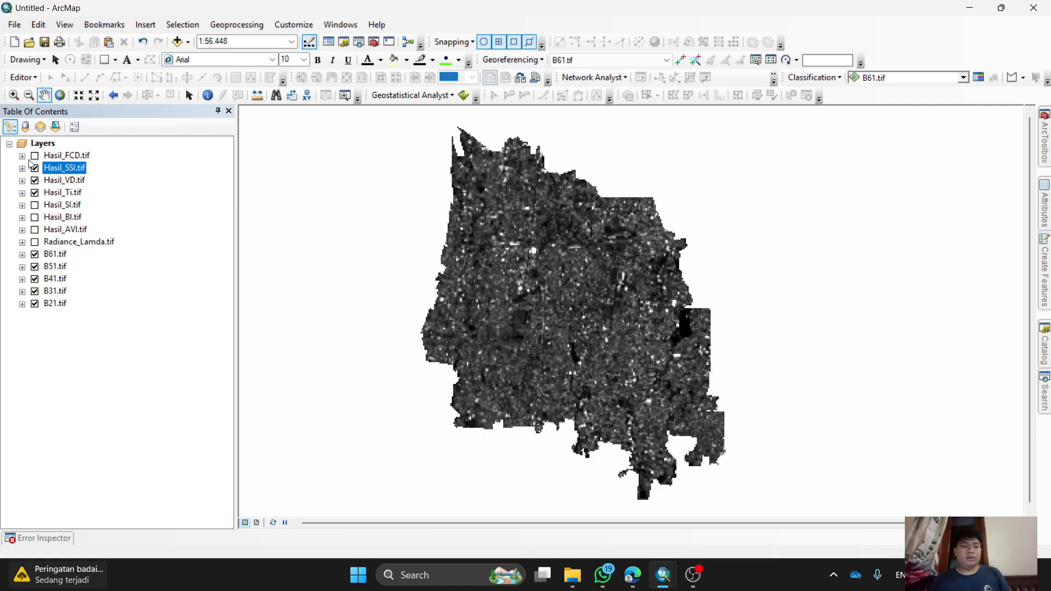
click(34, 156)
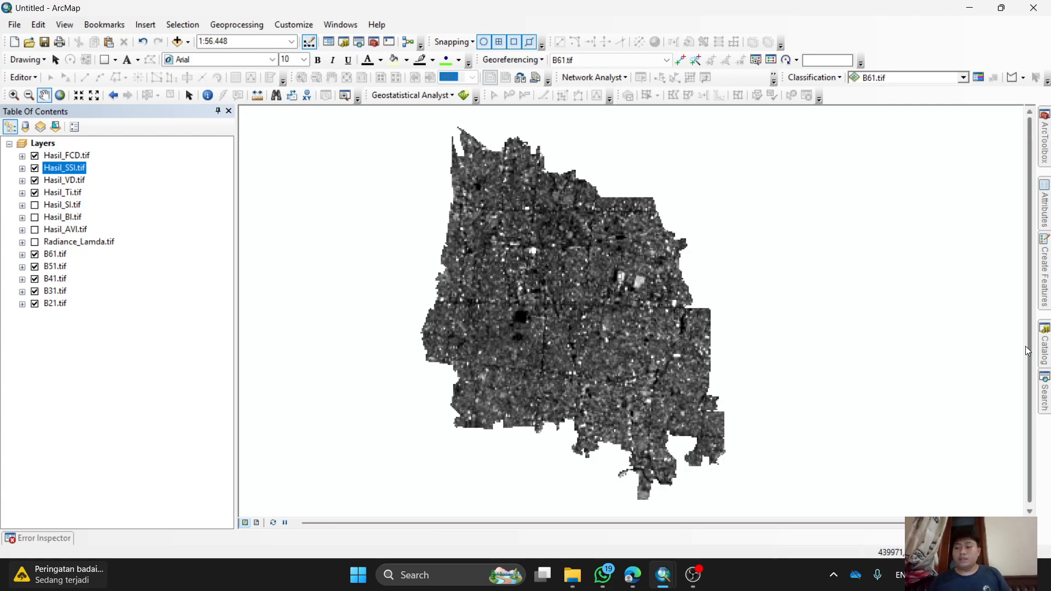
Replace the tool search with "reclassify" and open the Spatial Analyst Reclassify tool
click(1046, 394)
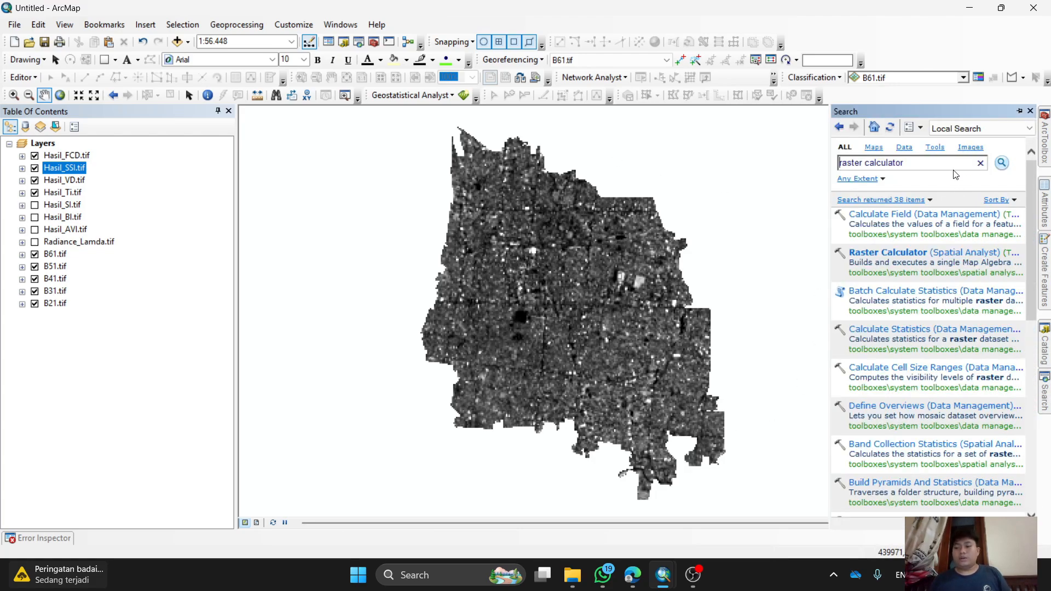
key(Return)
text(r)
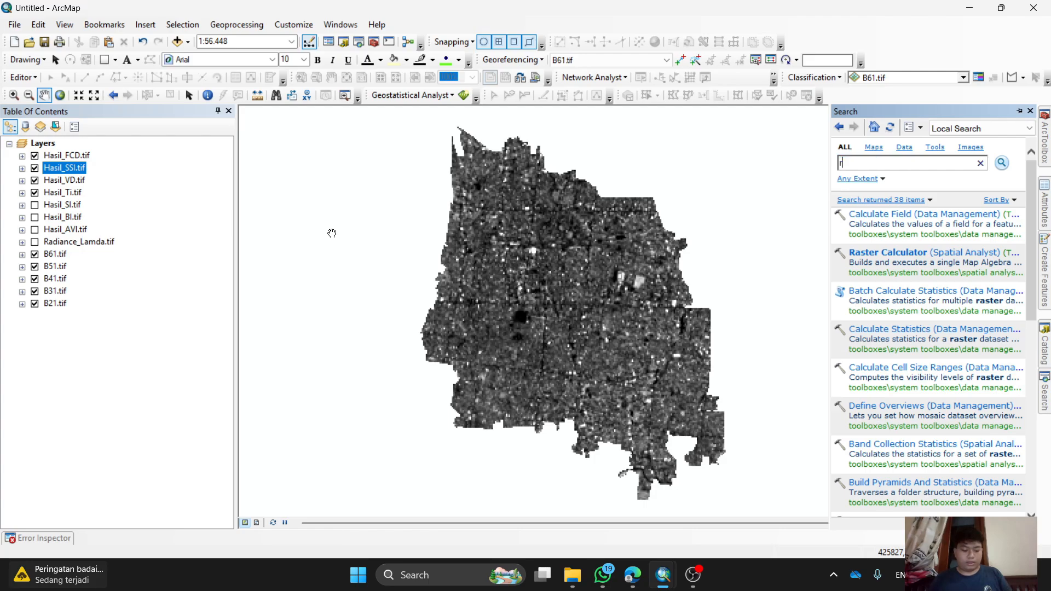
text(eclassfy)
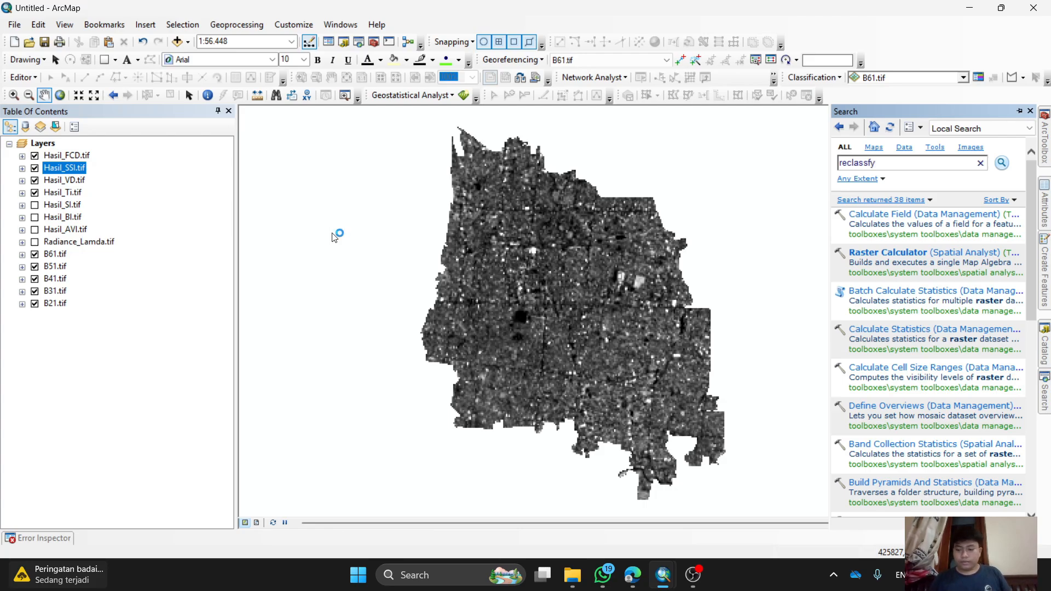
key(Return)
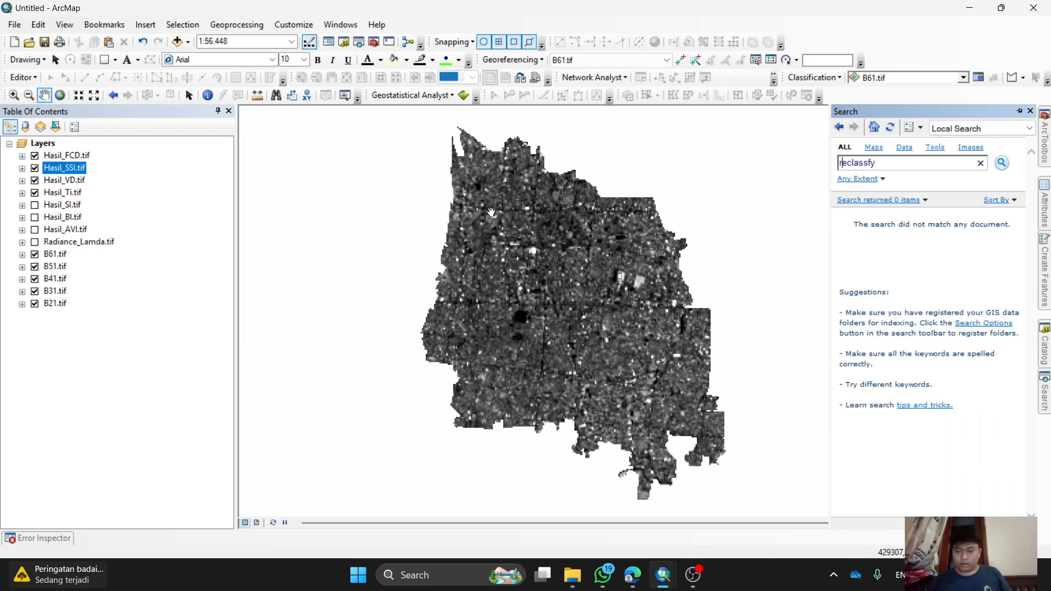
key(BackSpace)
key(BackSpace)
key(BackSpace)
key(BackSpace)
key(BackSpace)
key(BackSpace)
key(BackSpace)
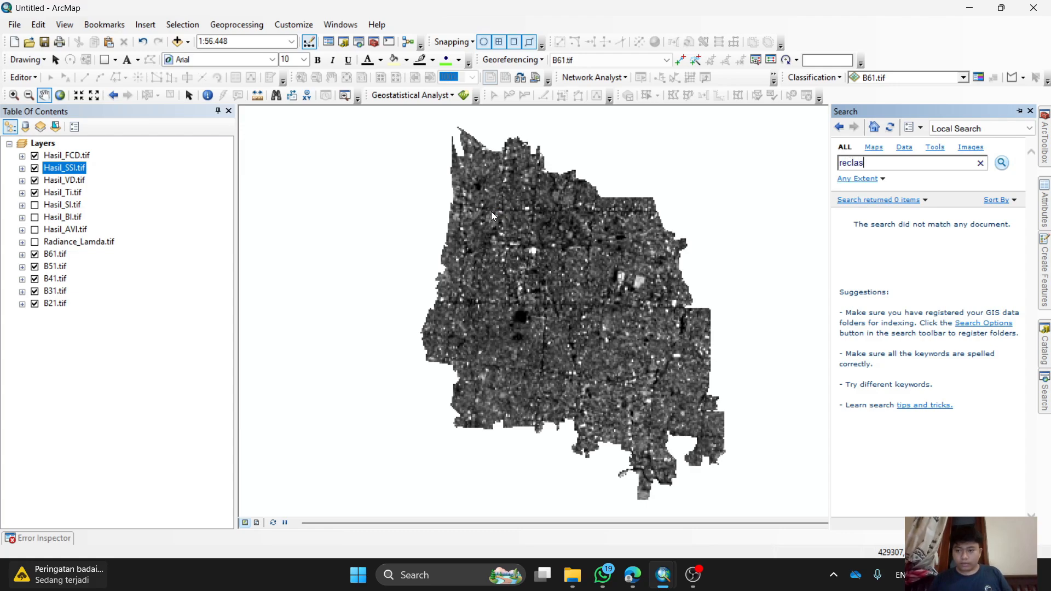
key(Return)
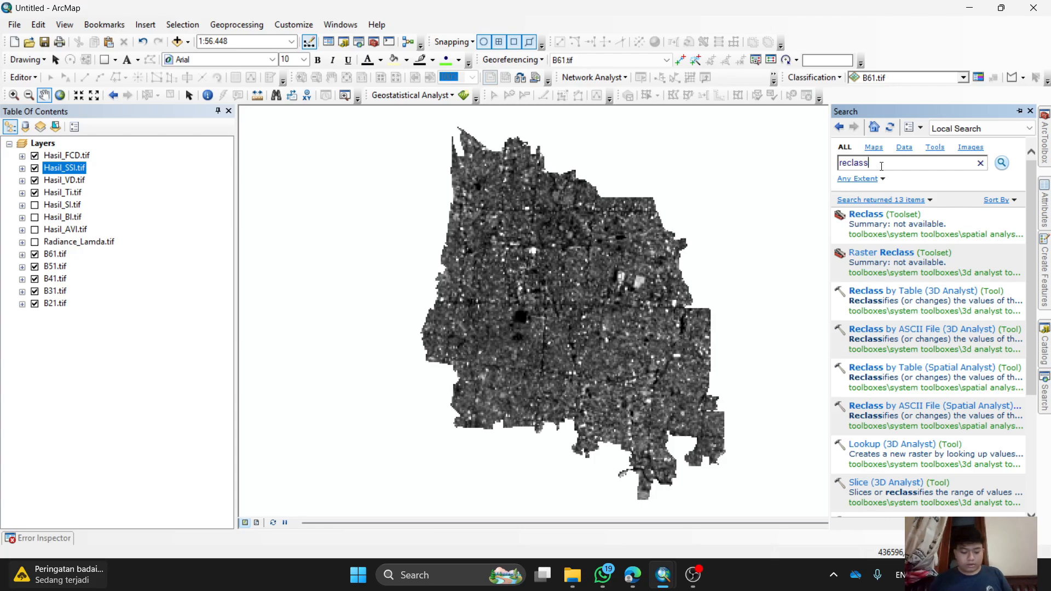
key(Return)
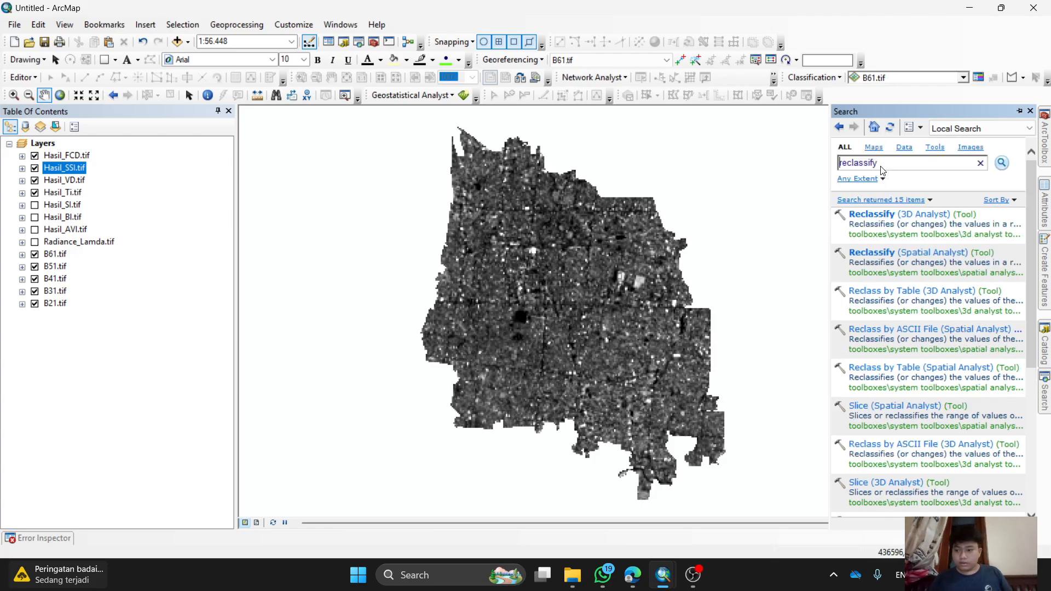
double_click(851, 256)
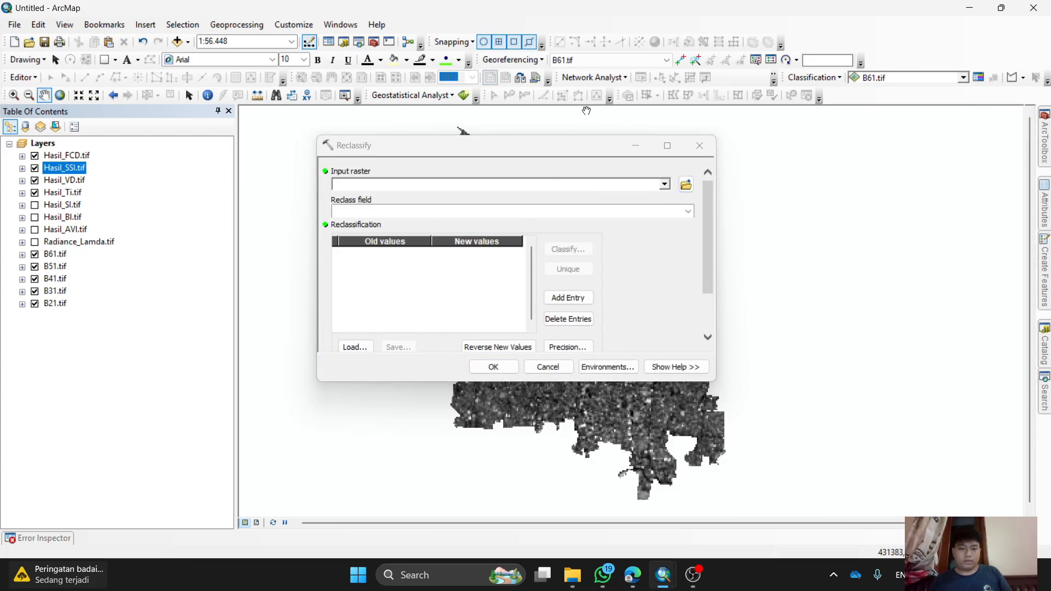
Choose Hasil_FCD.tif as the Reclassify input raster and set its Natural Breaks (Jenks) classification to 5 classes
click(665, 185)
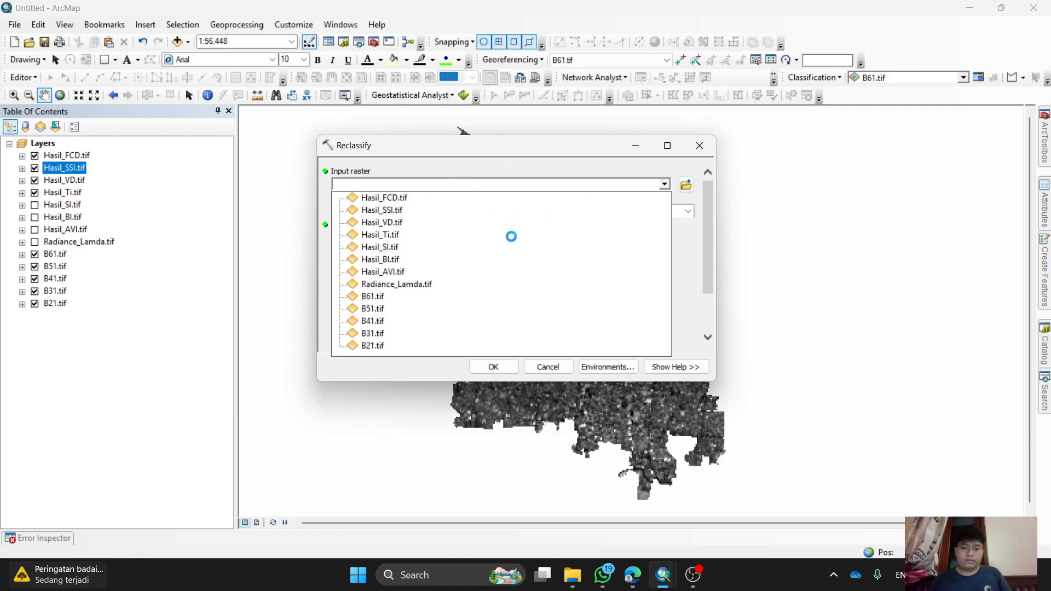
click(549, 253)
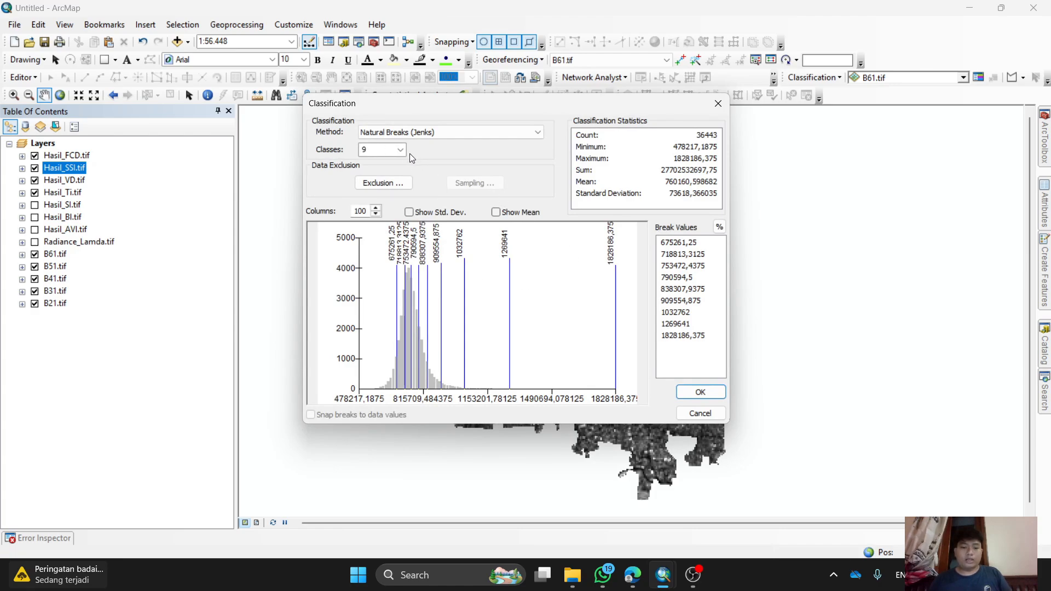
click(404, 152)
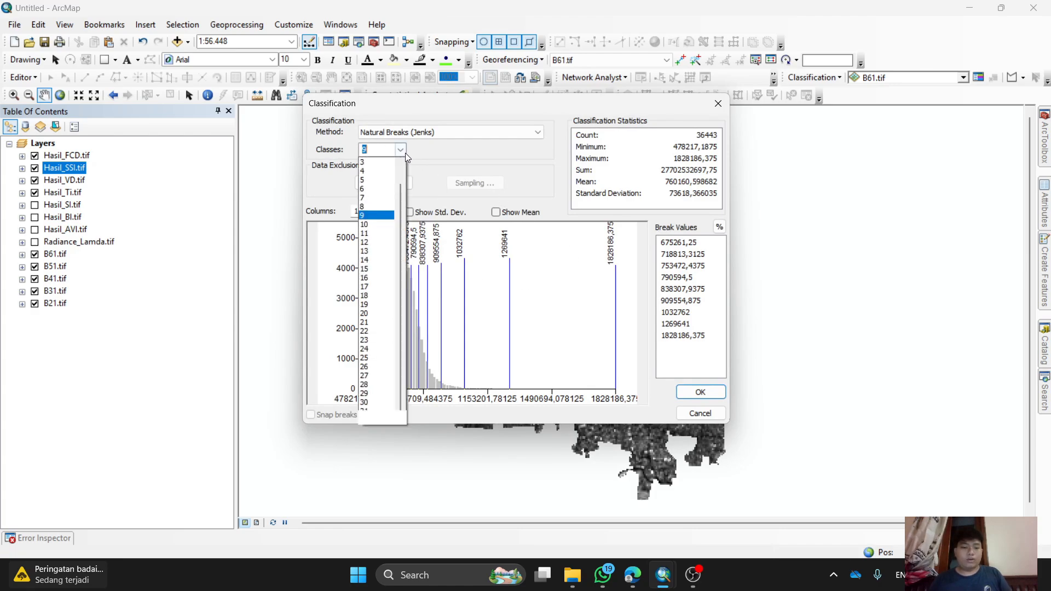
click(382, 181)
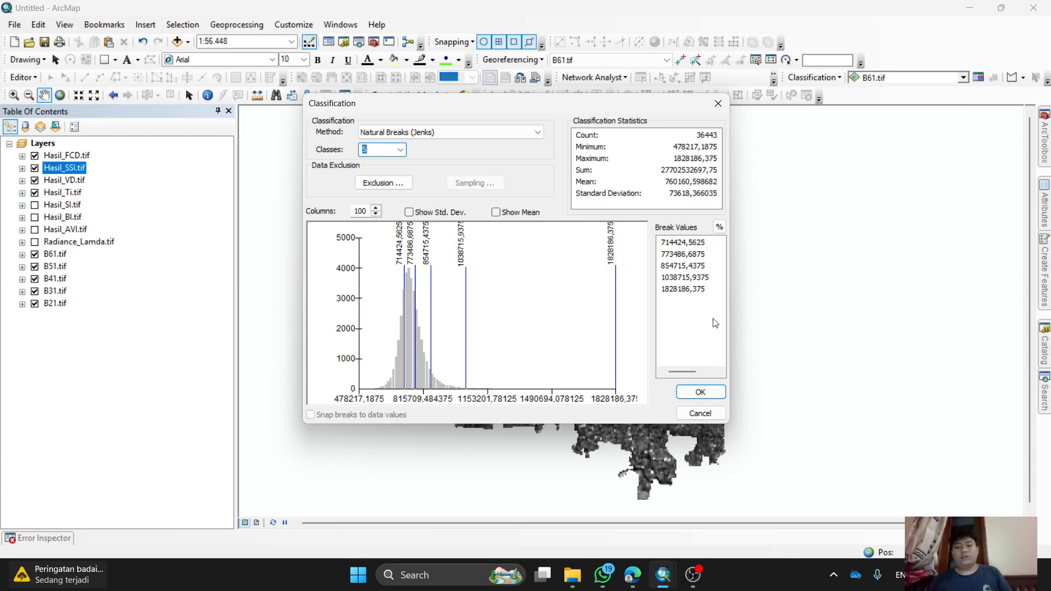
Inspect the FCD class break values, cancel the classification and close Reclassify without running it
click(704, 245)
click(702, 278)
click(688, 290)
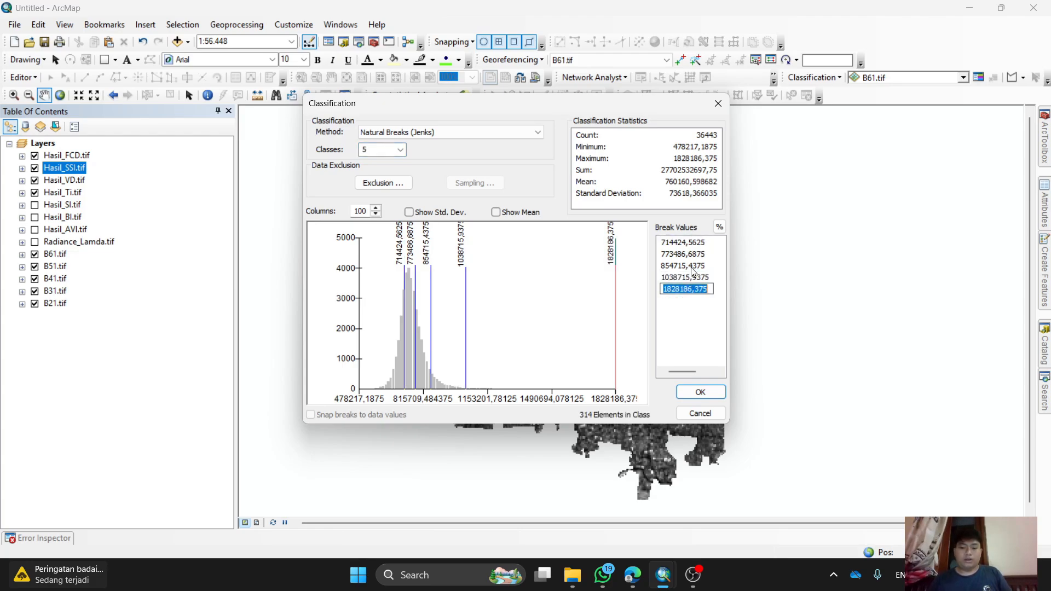
click(712, 412)
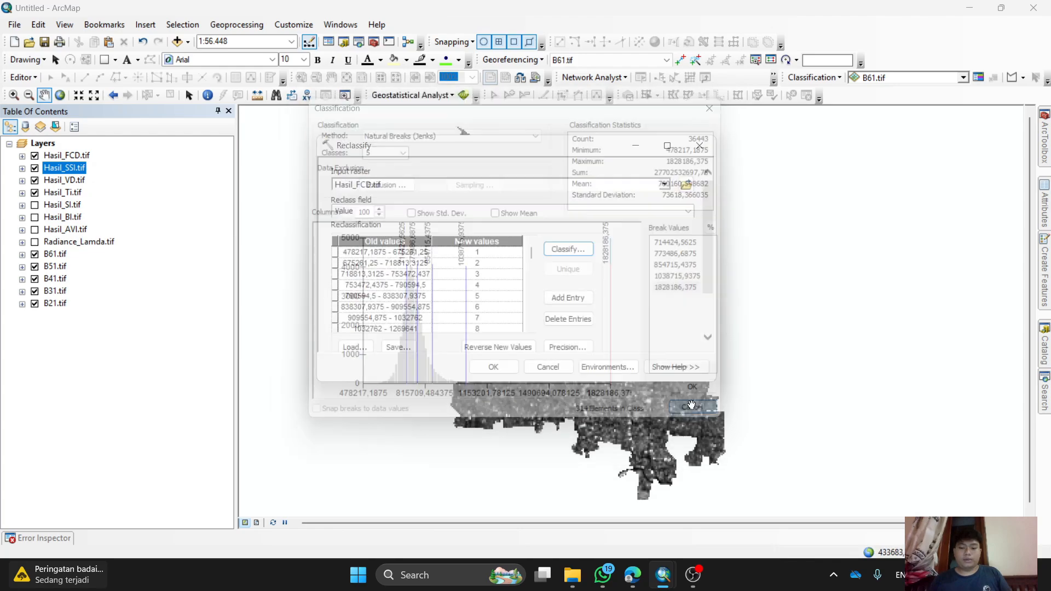
click(700, 145)
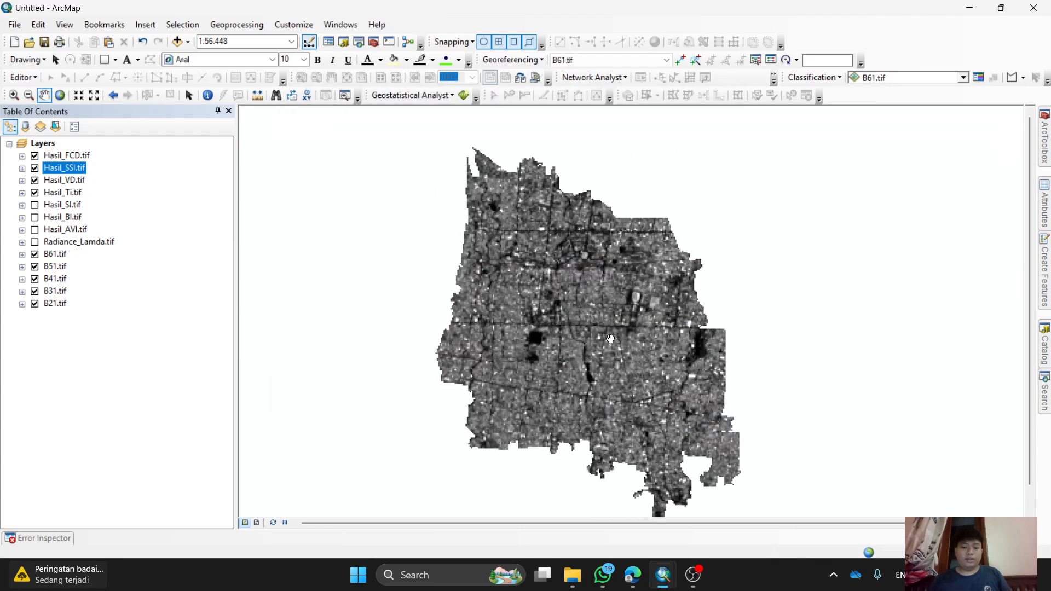
Switch to the NDDI map document and show its NDVI.tif raster
drag(559, 316, 590, 309)
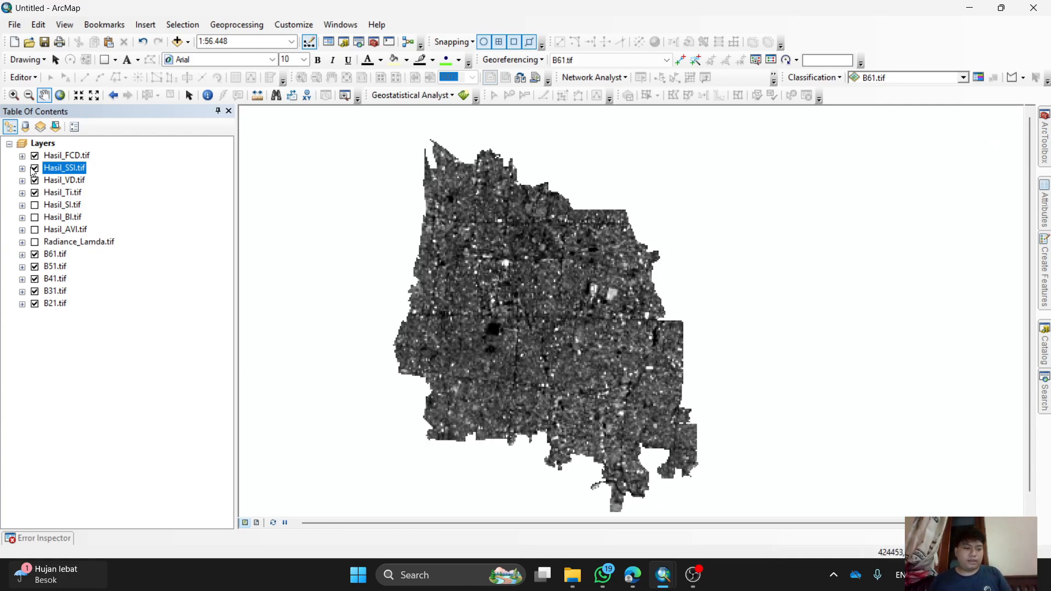
mouse_move(664, 575)
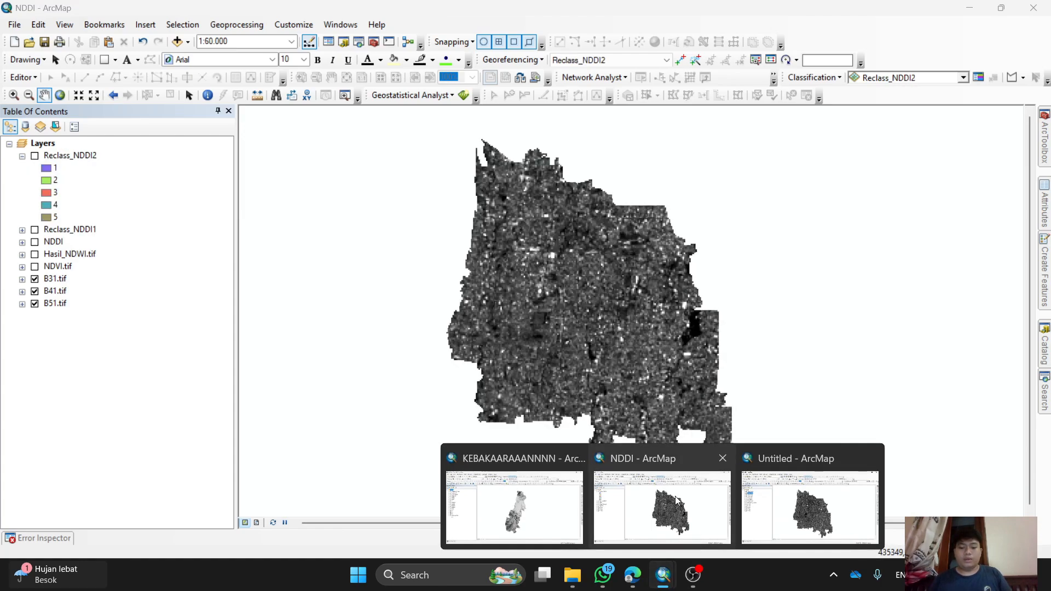
click(677, 507)
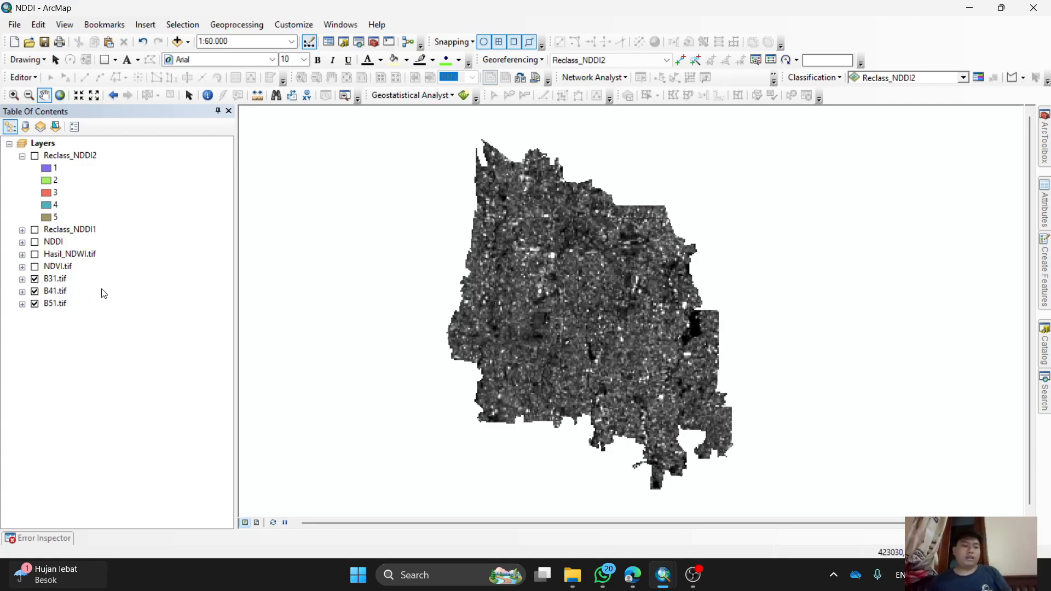
click(35, 267)
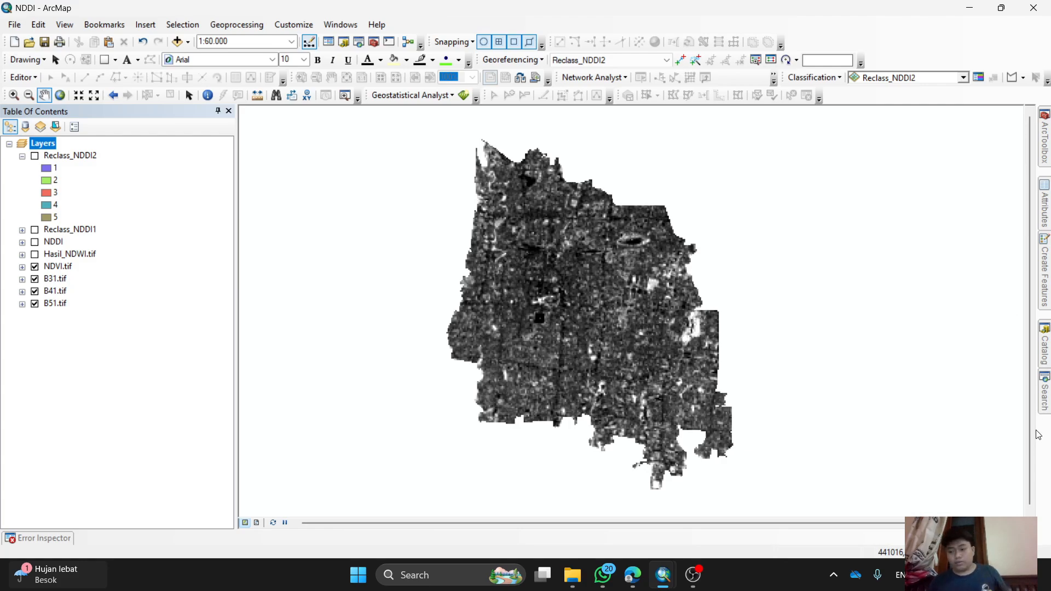
Show the Hasil_NDWI.tif and NDDI rasters on the map
mouse_move(1046, 394)
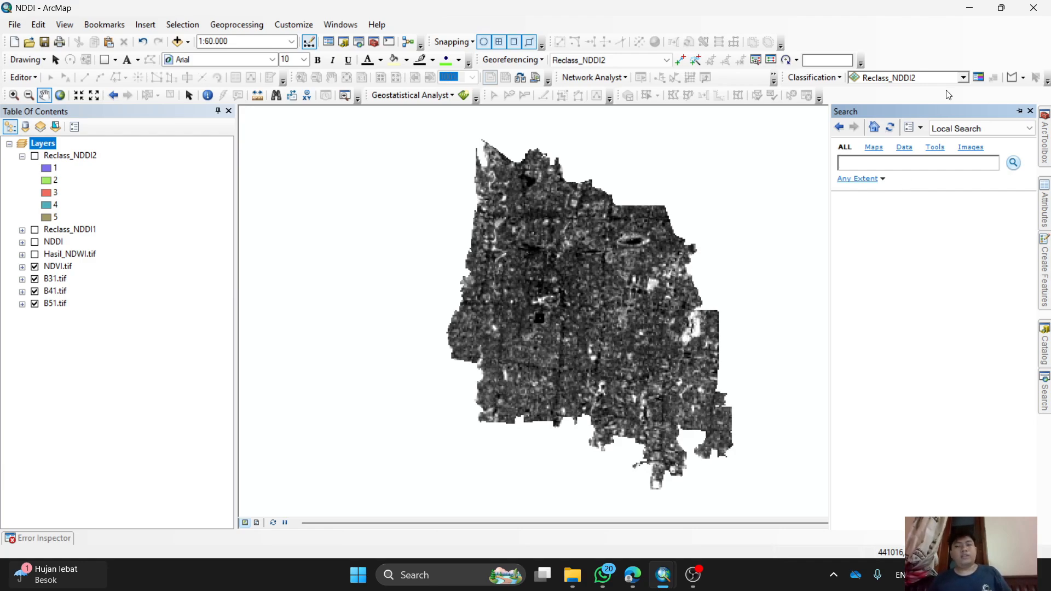
click(1019, 111)
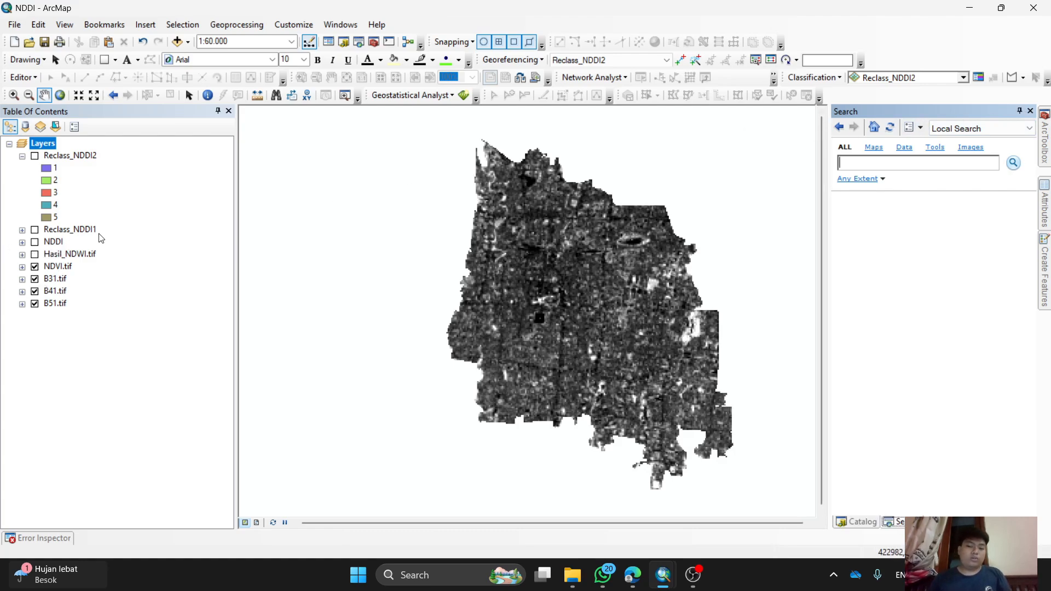
click(1020, 111)
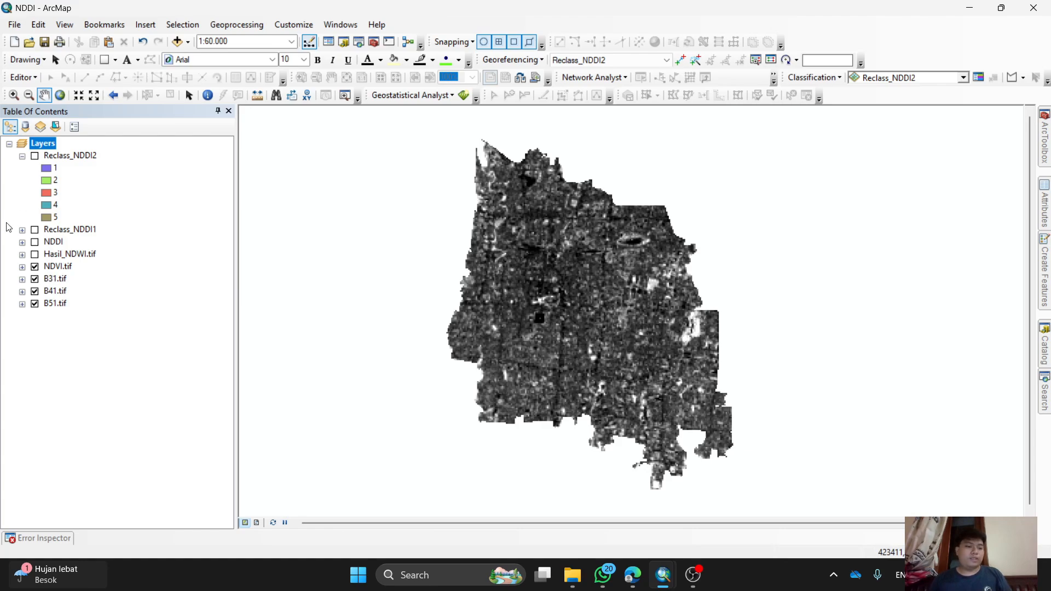
click(35, 254)
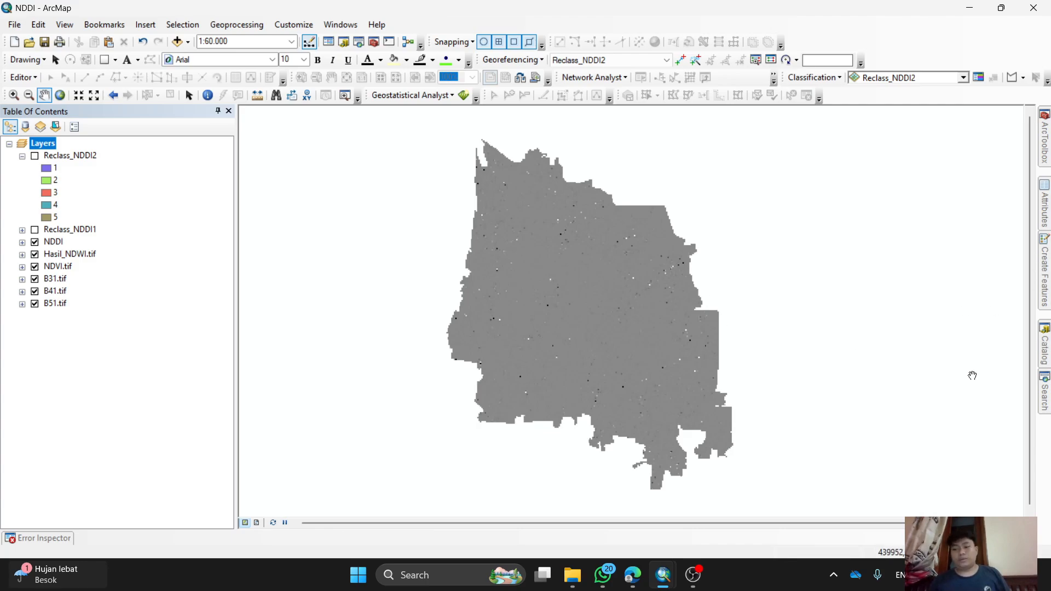
Search the tools for "raster calculator"
click(1044, 395)
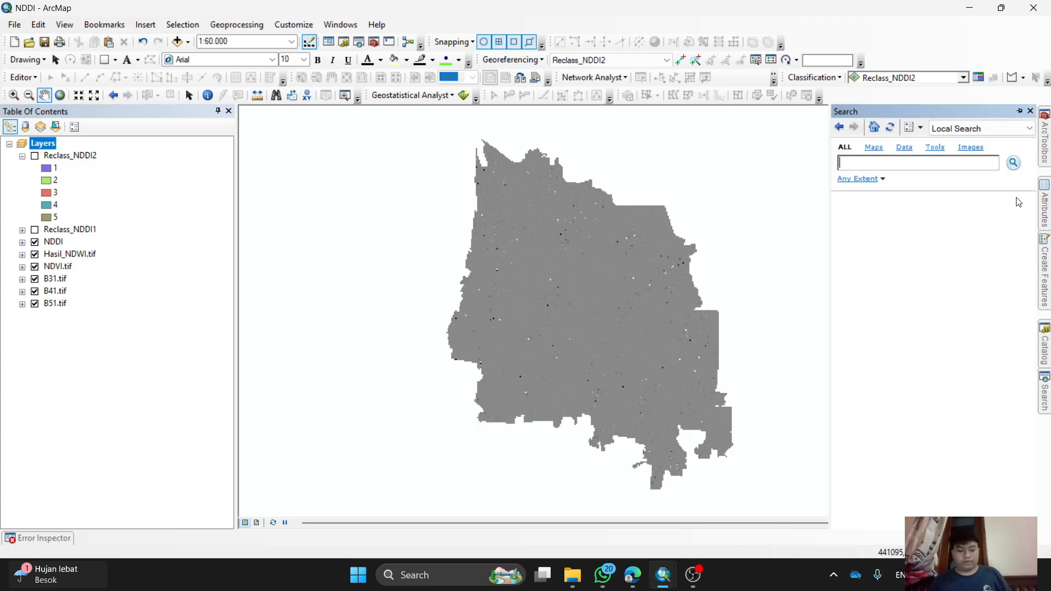
text(raster calculator)
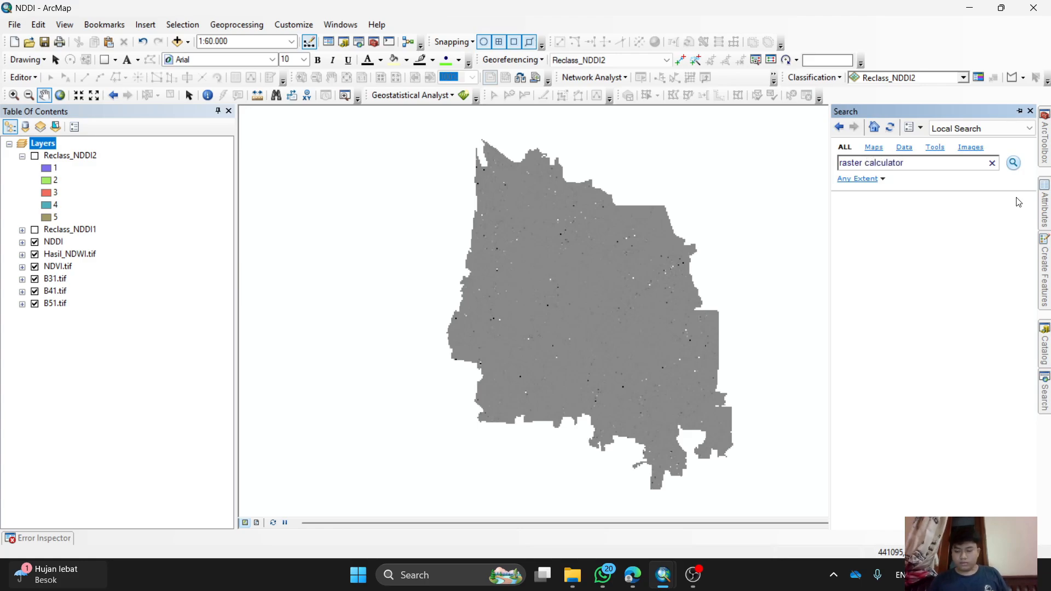
key(Return)
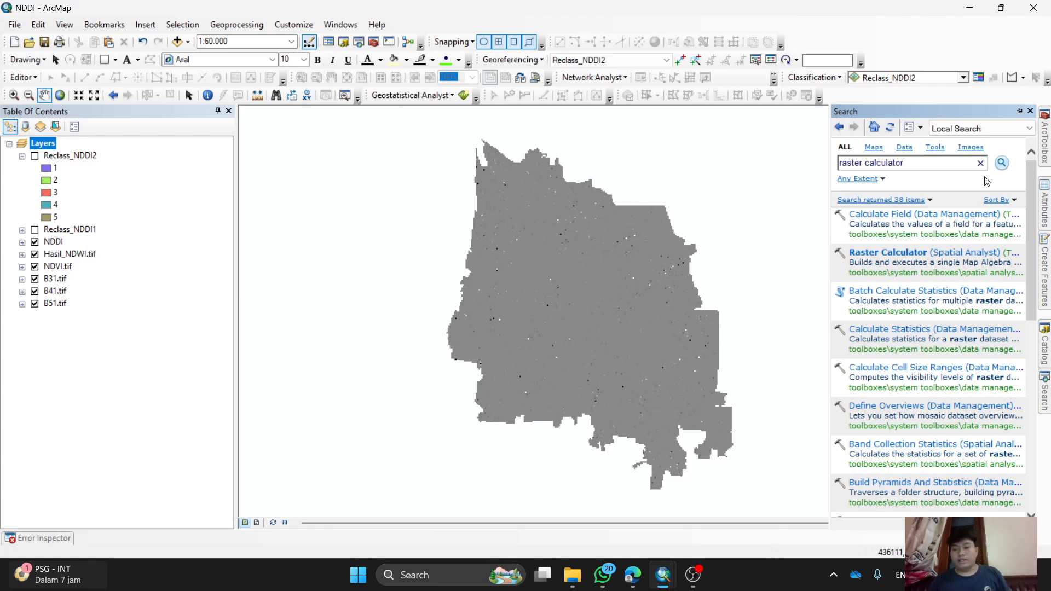
Replace the tool search with "reclassify" and open the Spatial Analyst Reclassify tool with NDDI as the input raster
triple_click(938, 163)
text(re)
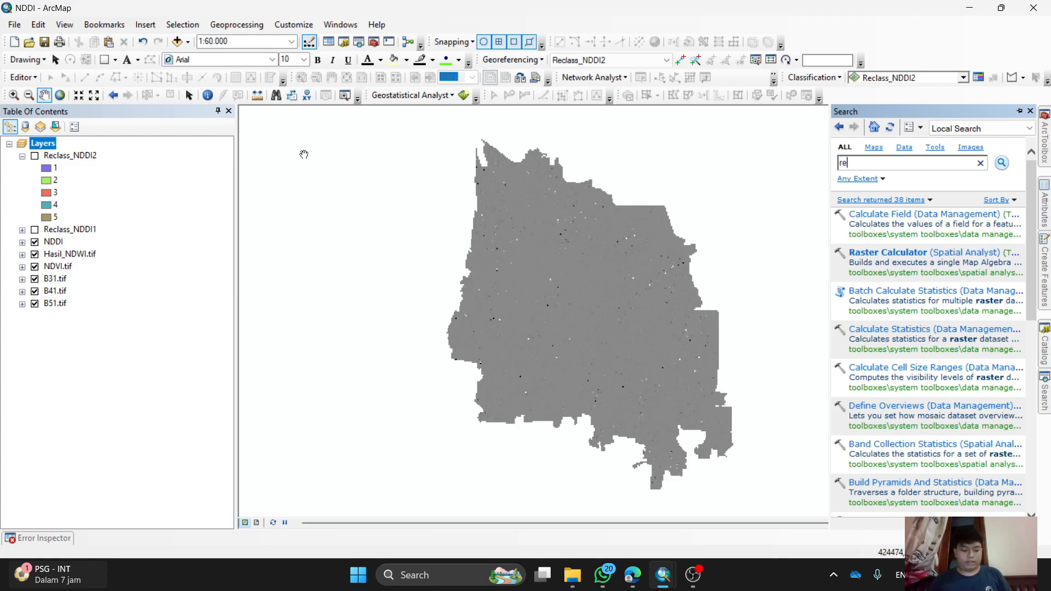
text(class)
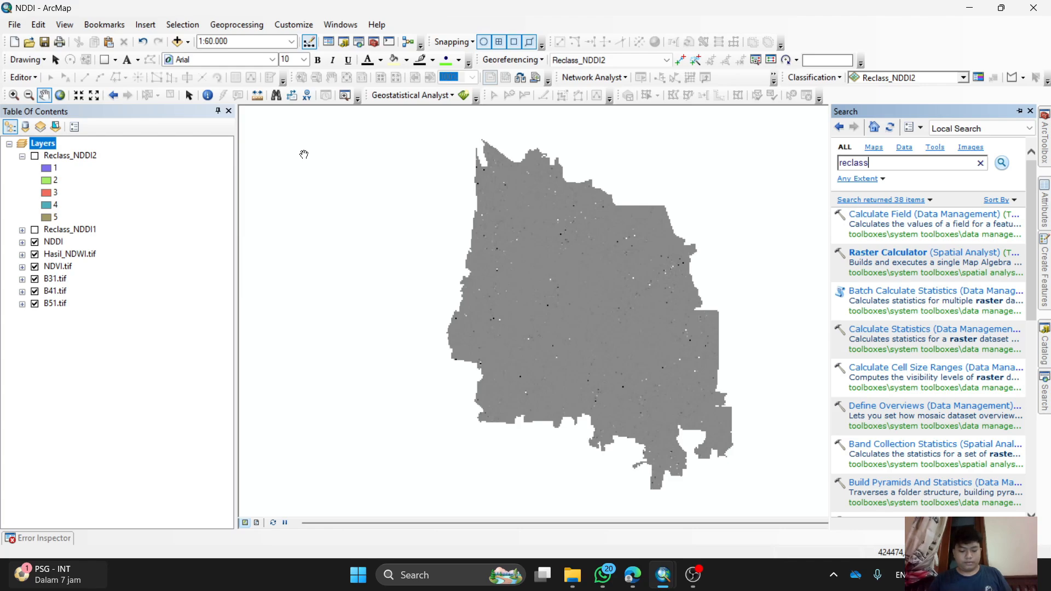
text(ify)
key(Return)
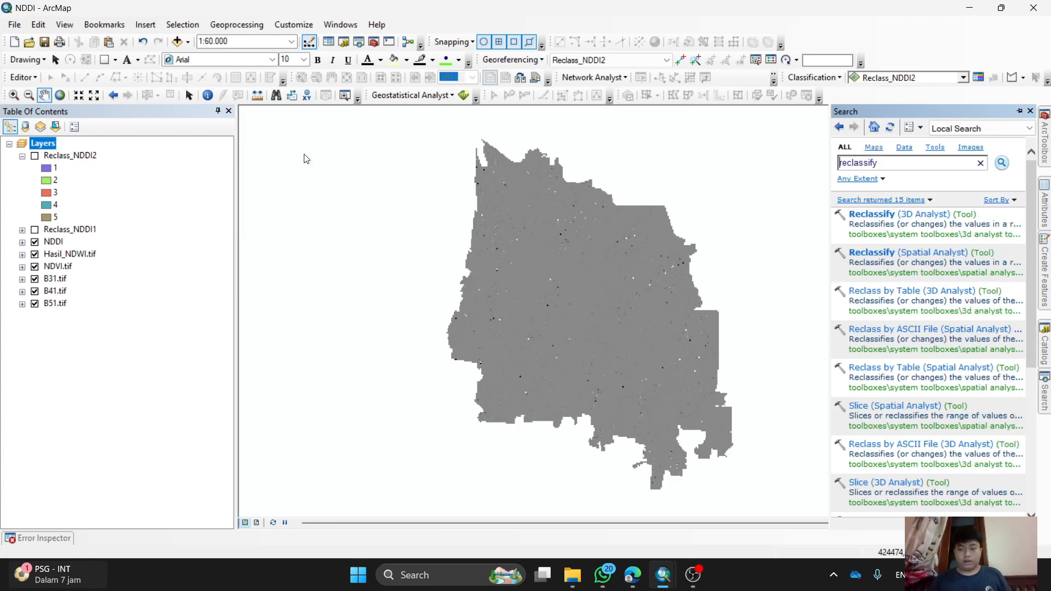
click(856, 254)
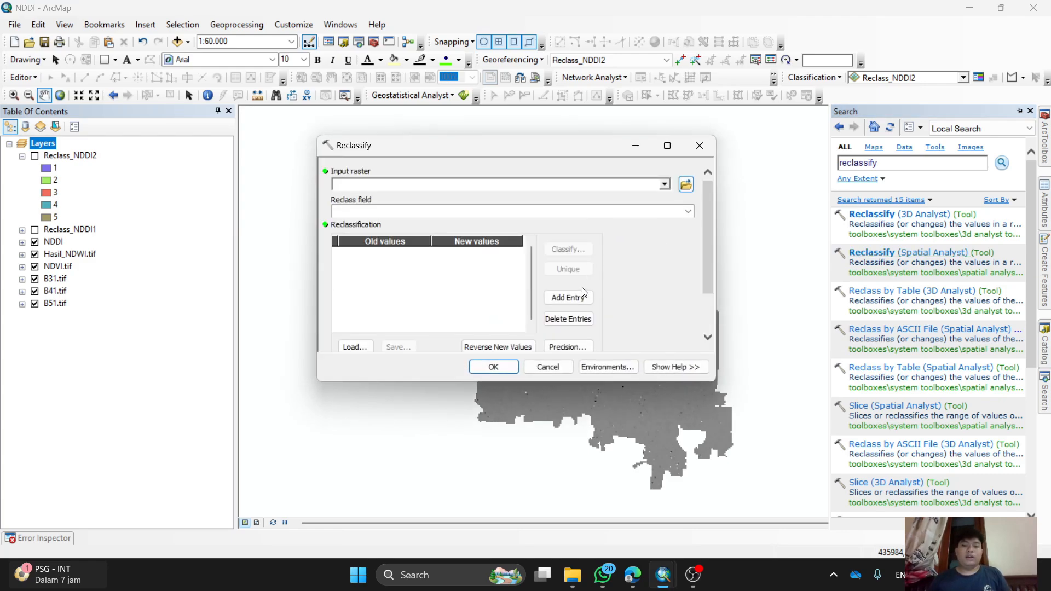
click(665, 185)
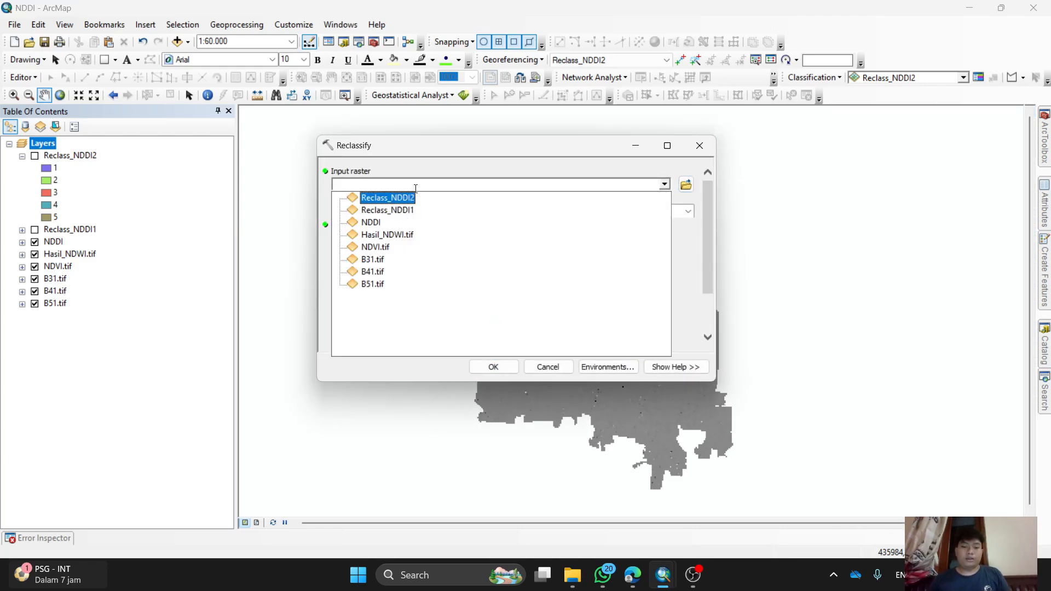
click(390, 223)
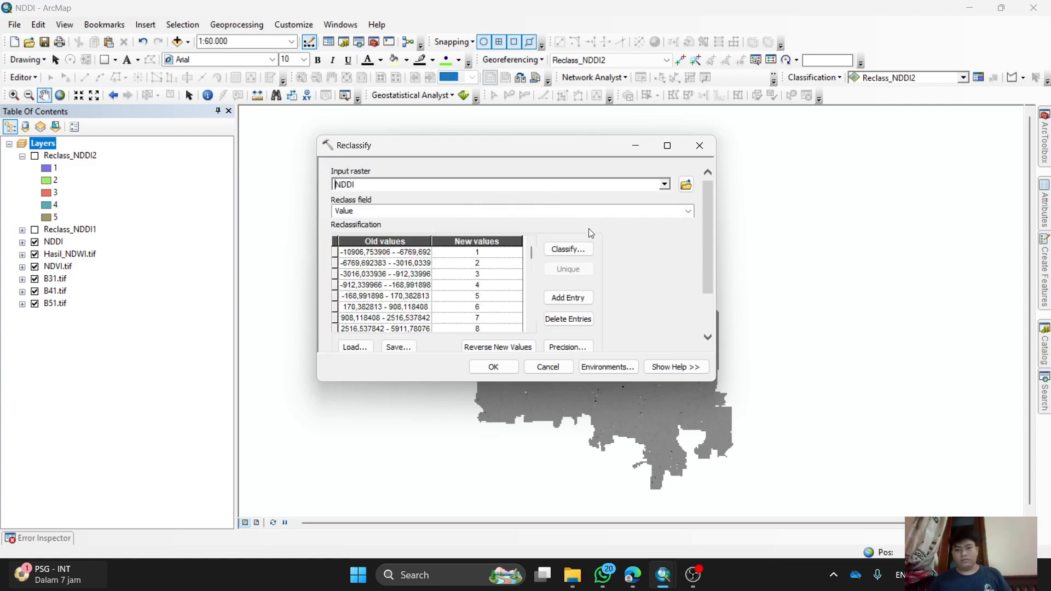
Try a five-class Natural Breaks (Jenks) classification of NDDI and close Reclassify without running it
click(569, 250)
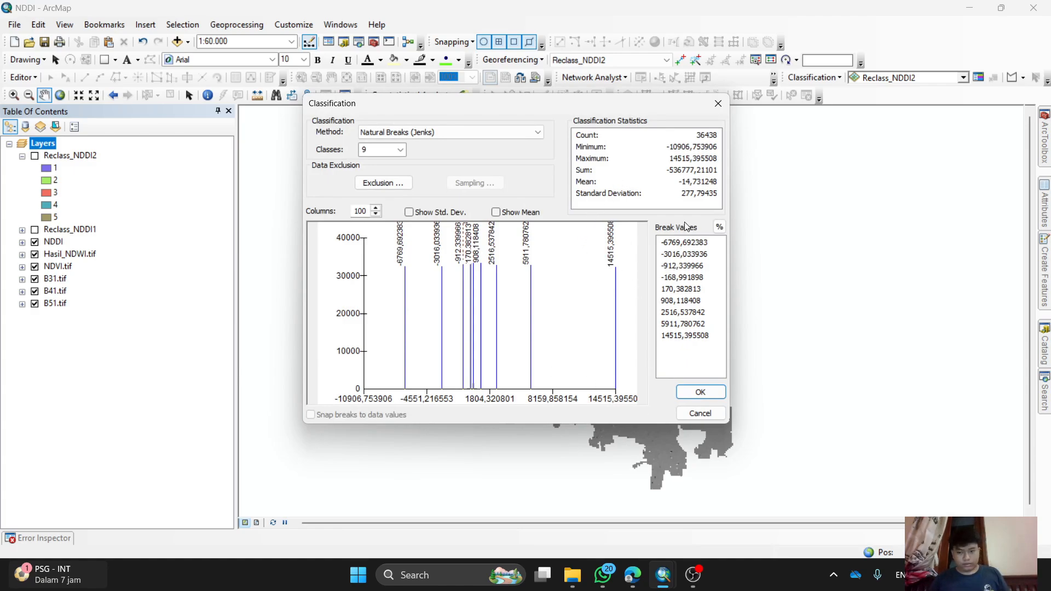
click(396, 150)
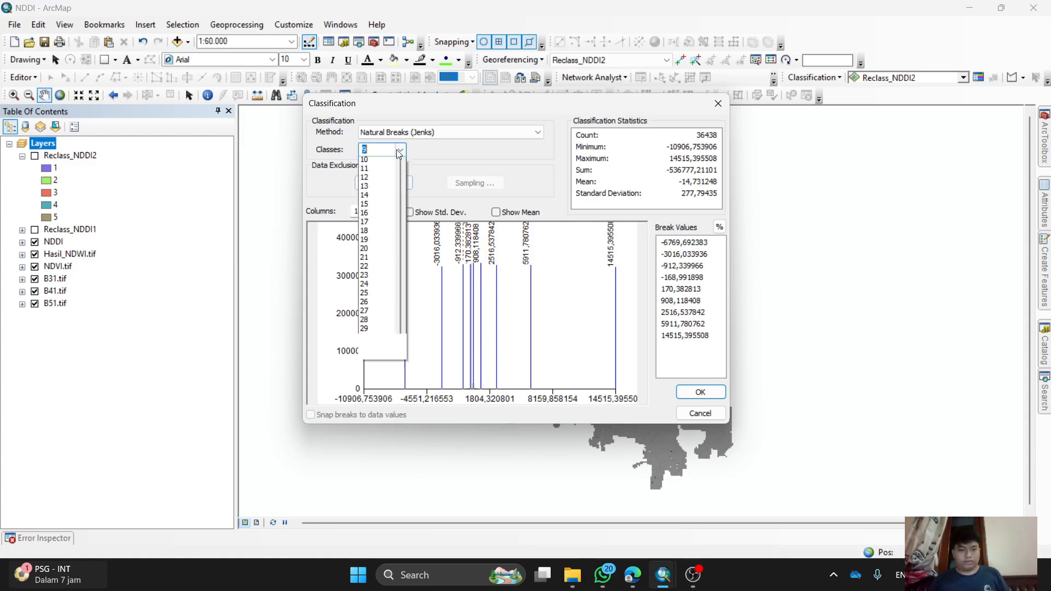
click(377, 196)
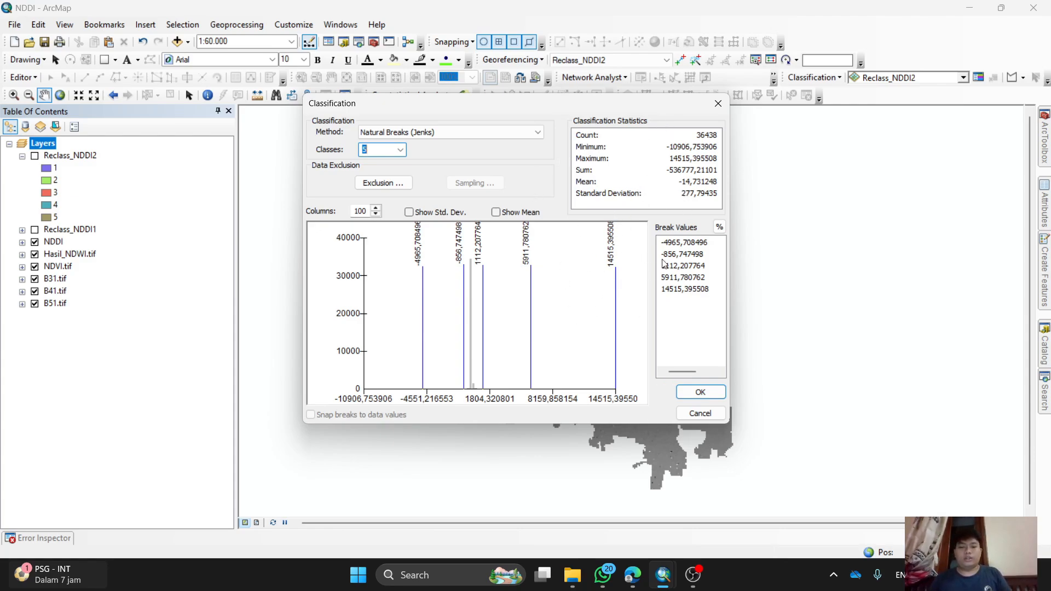
click(718, 103)
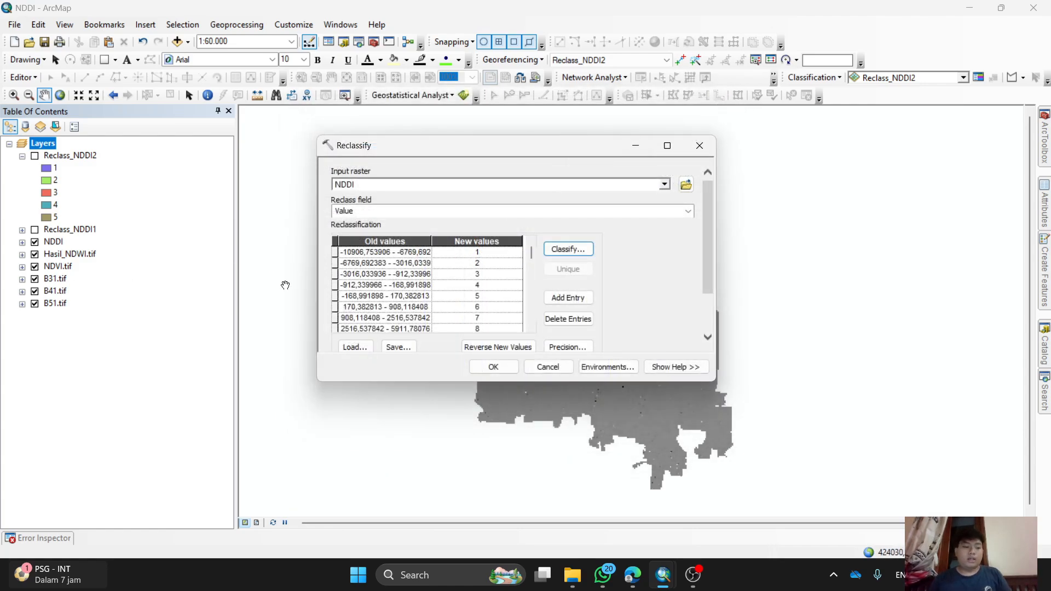
click(699, 145)
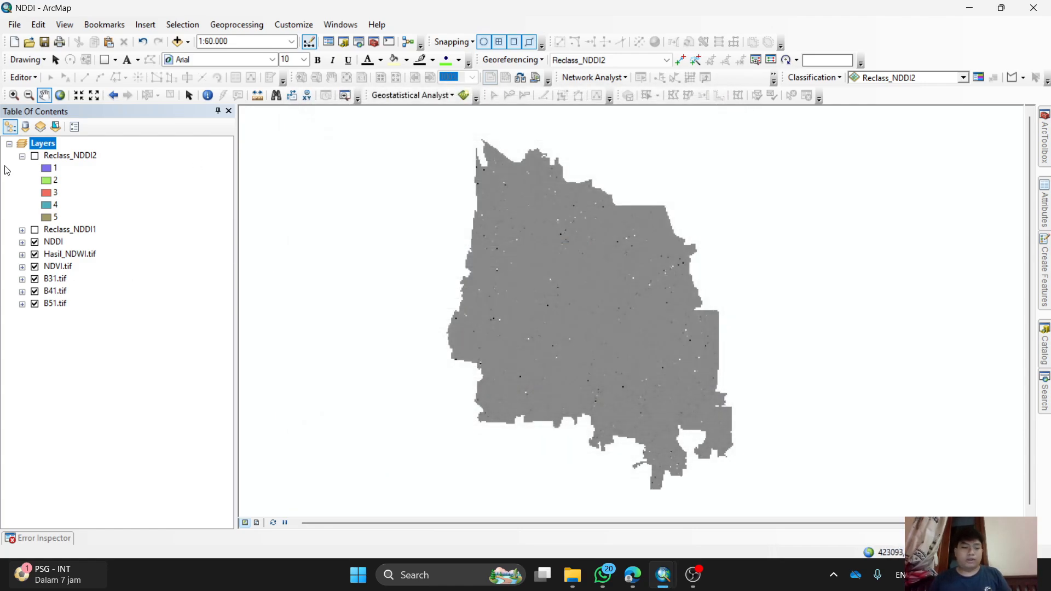
Show the Reclass_NDDI1 layer and examine how its classes are distributed across the map
click(34, 230)
click(35, 230)
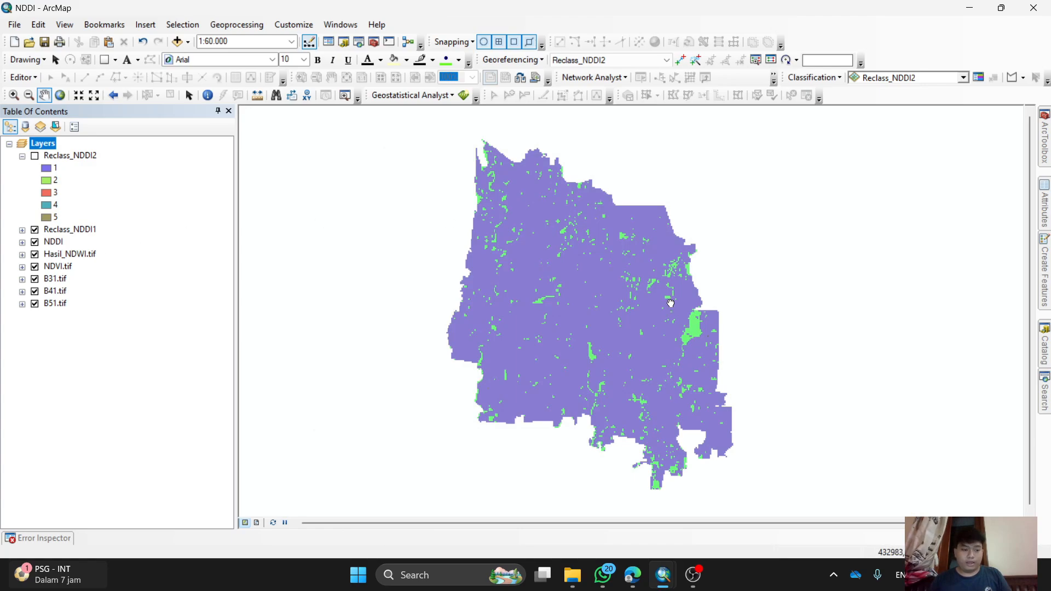
drag(671, 303, 646, 313)
scroll(630, 300, up, 2)
scroll(630, 300, down, 2)
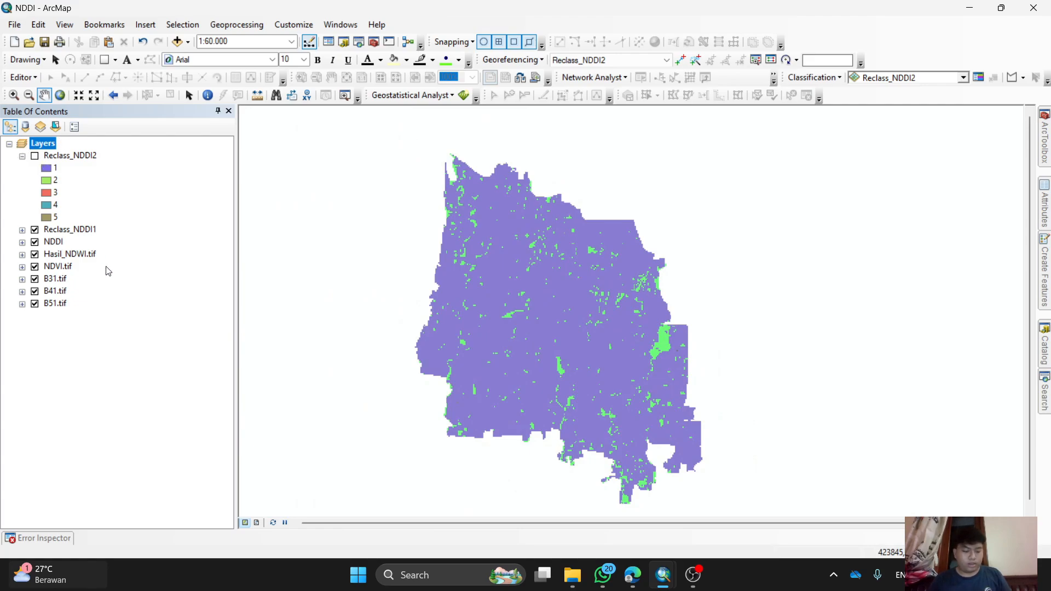
click(35, 156)
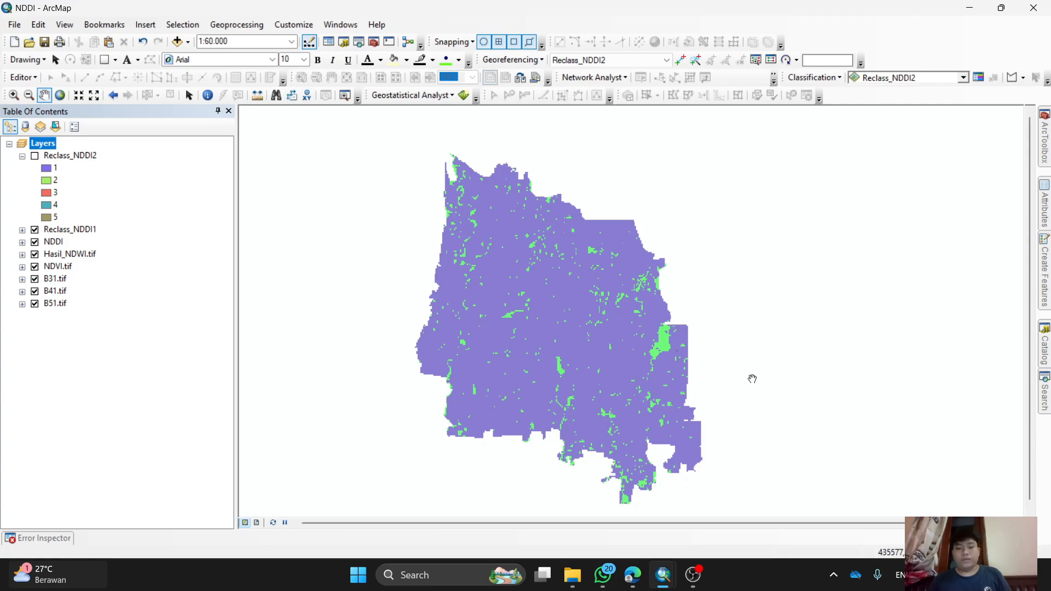
drag(752, 378, 765, 302)
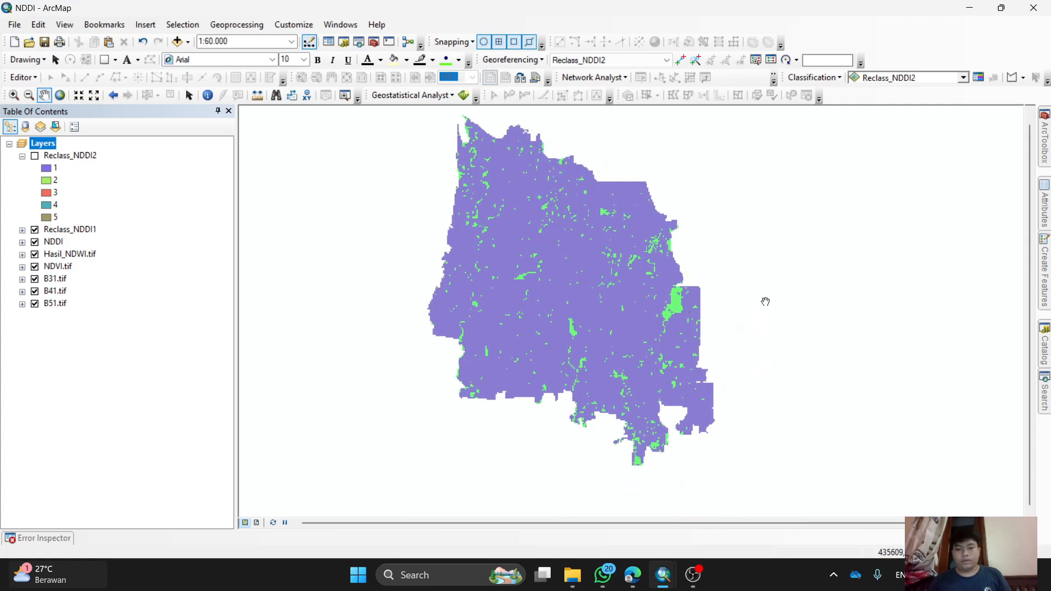
drag(685, 249, 687, 268)
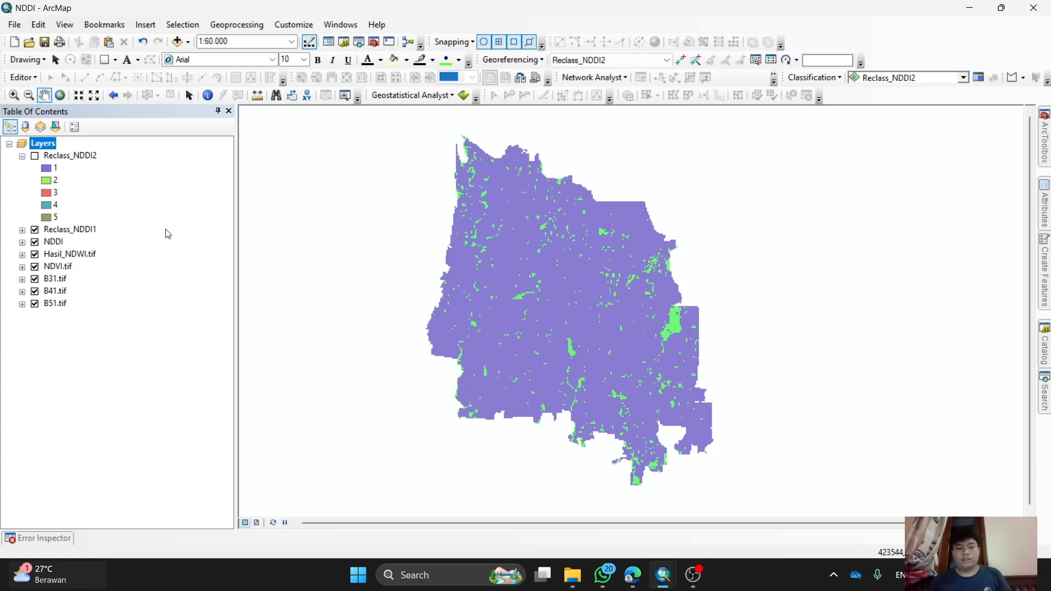
drag(767, 192, 664, 209)
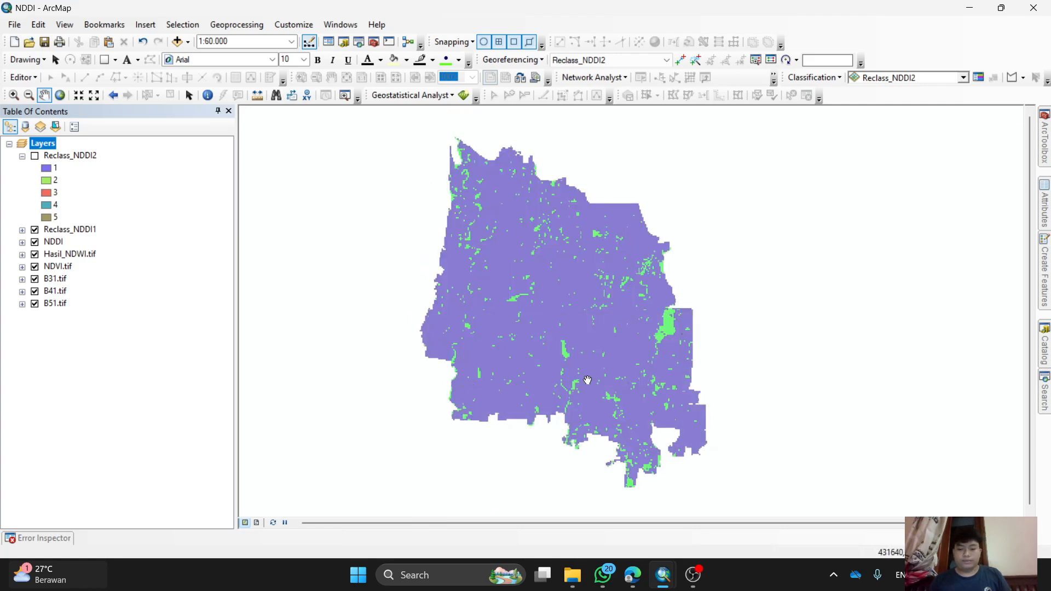
Switch to the KEBAKAARAAANNNN map document and briefly toggle the Sekadau_SHP layer on and off
mouse_move(660, 576)
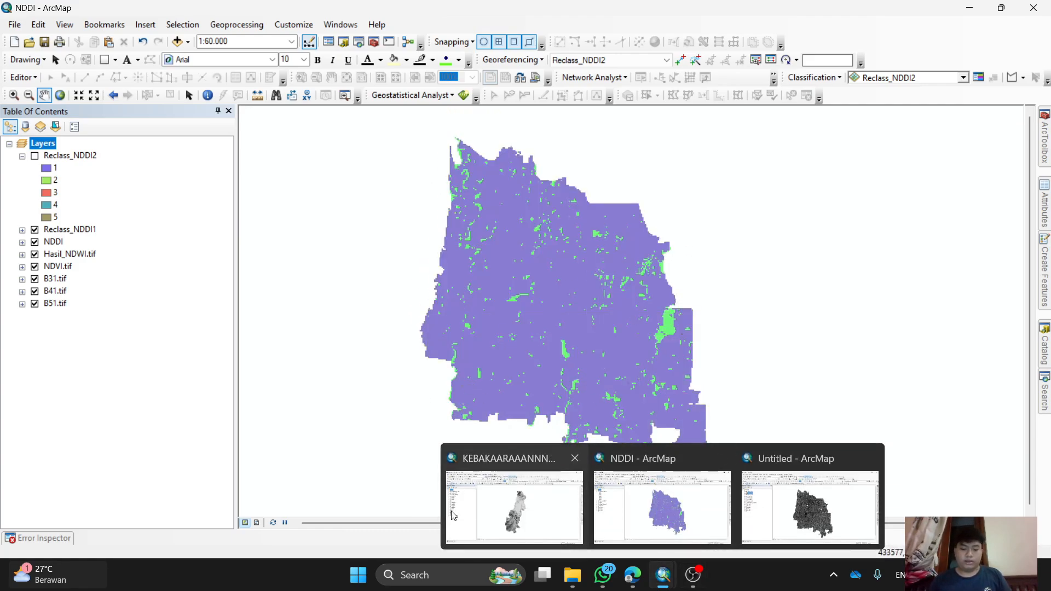
click(514, 506)
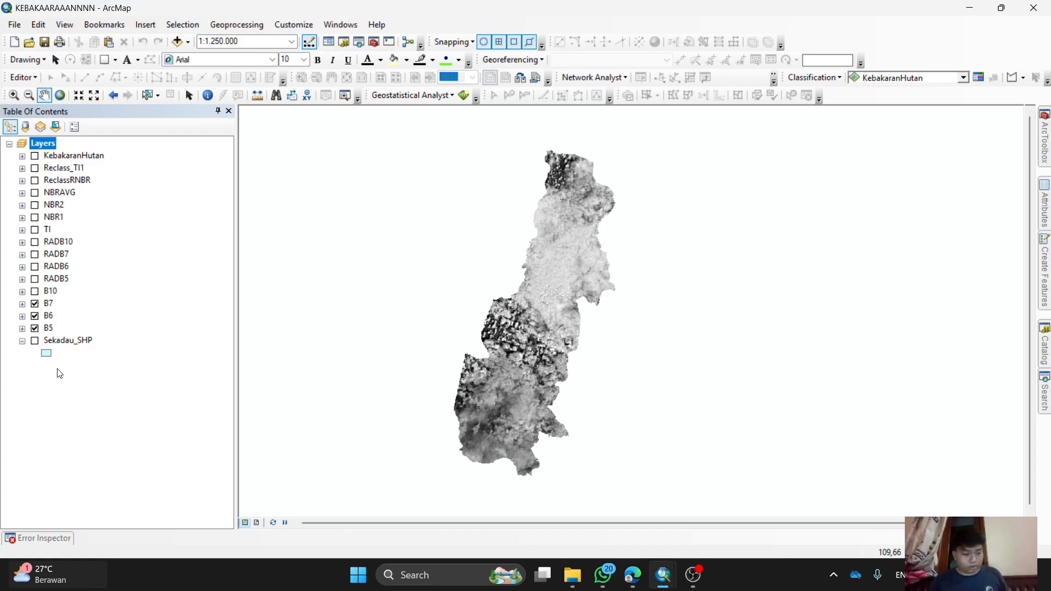
click(35, 342)
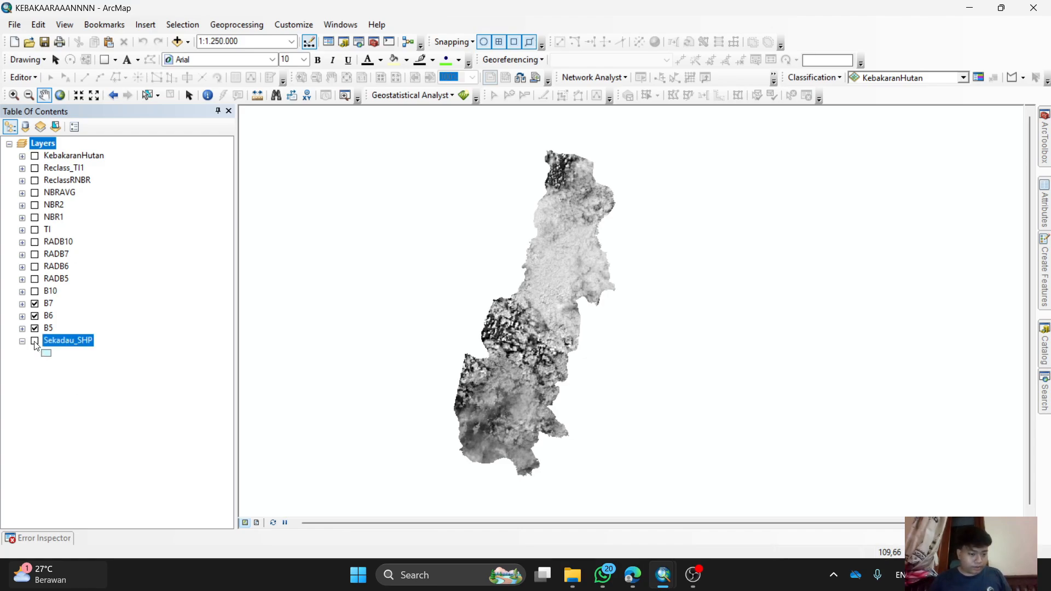
click(35, 342)
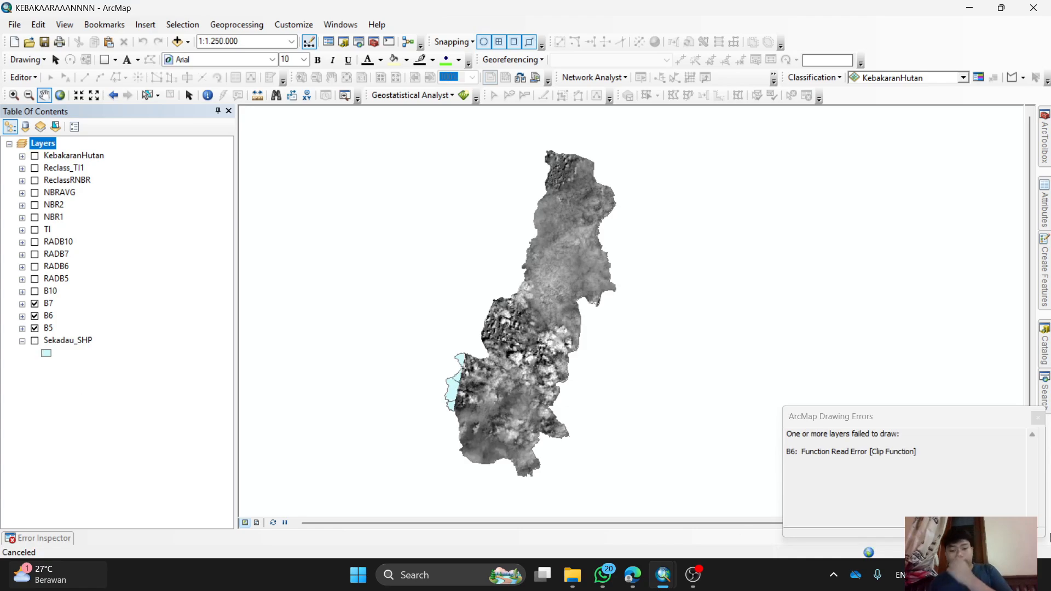
click(1038, 418)
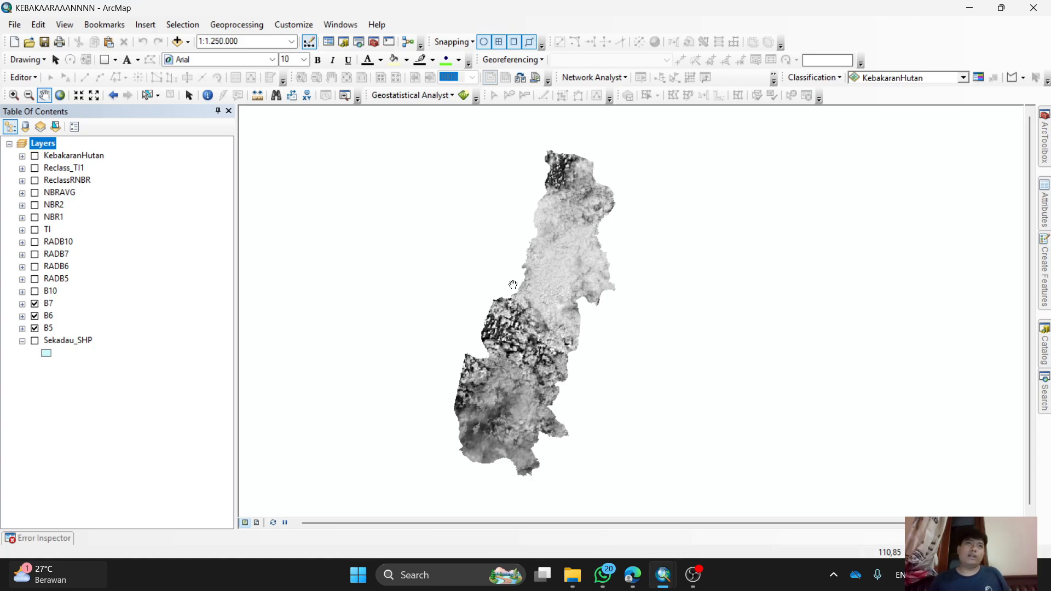
Show the B10 raster and search the tools for "raster calculator"
click(529, 308)
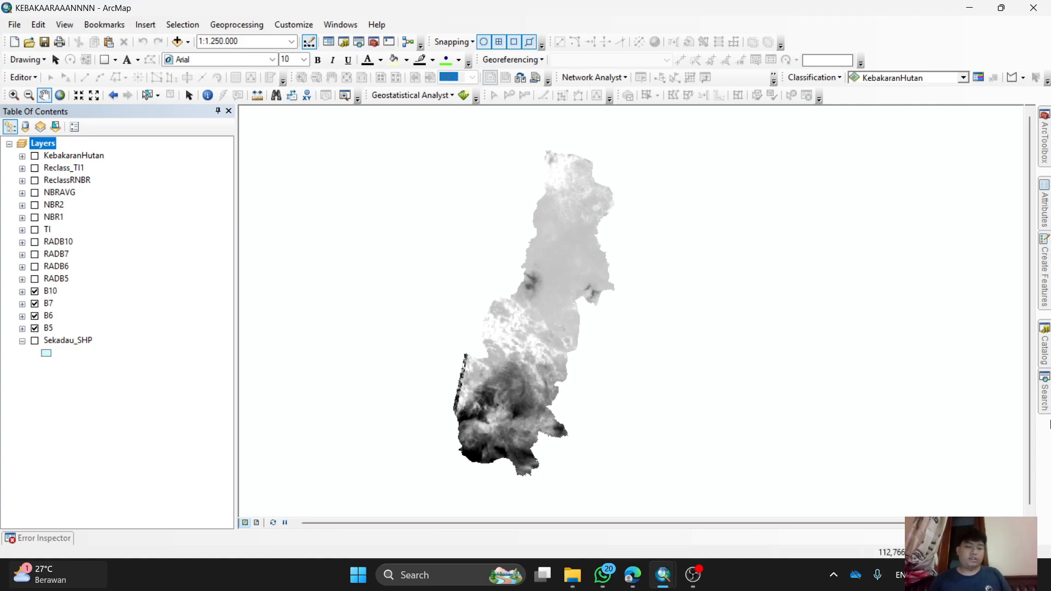
click(1044, 391)
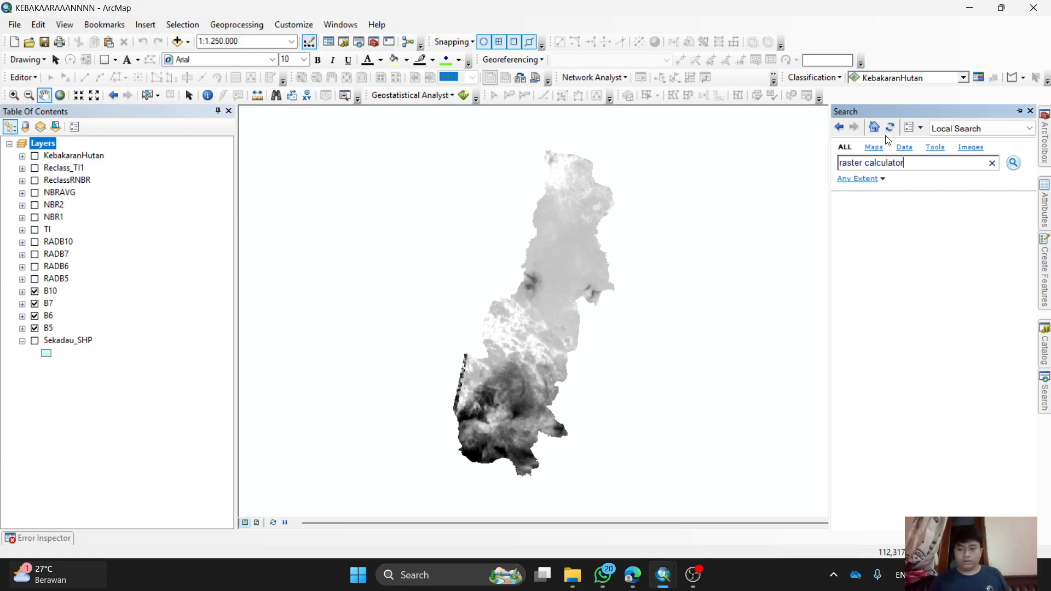
key(Return)
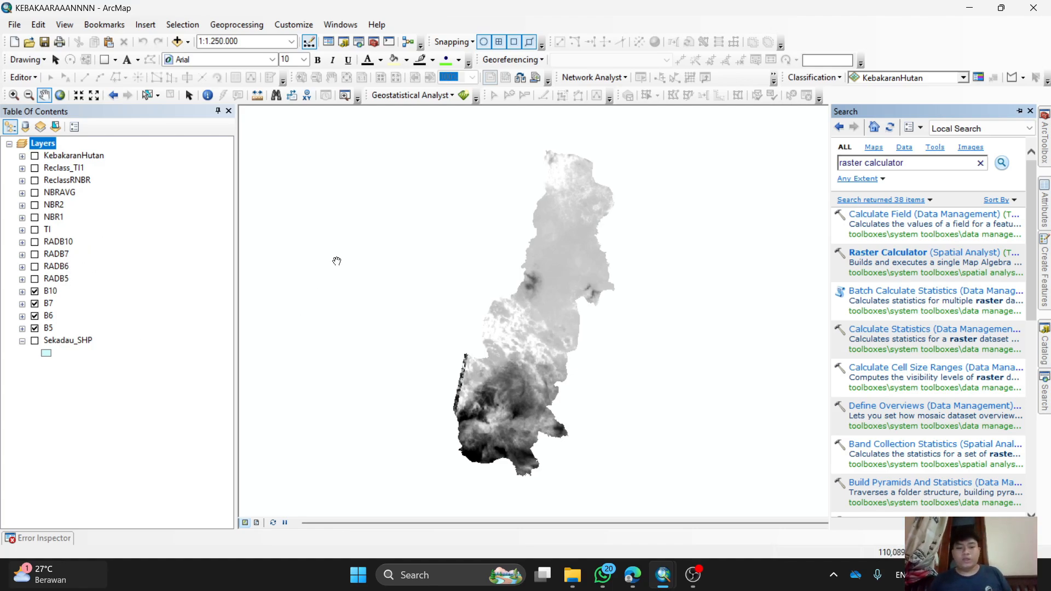
Hide the B10, B7, B6 and B5 band rasters
click(35, 291)
click(35, 303)
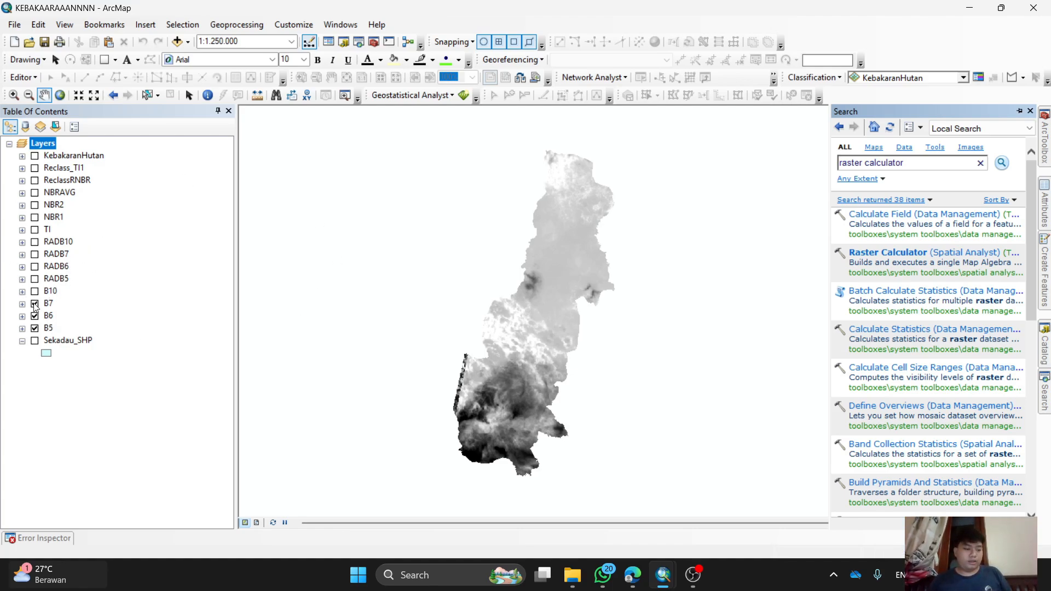
click(35, 316)
click(35, 328)
Show the RADB5, RADB6, RADB7, RADB10 and TI rasters and dismiss the drawing errors window
click(35, 279)
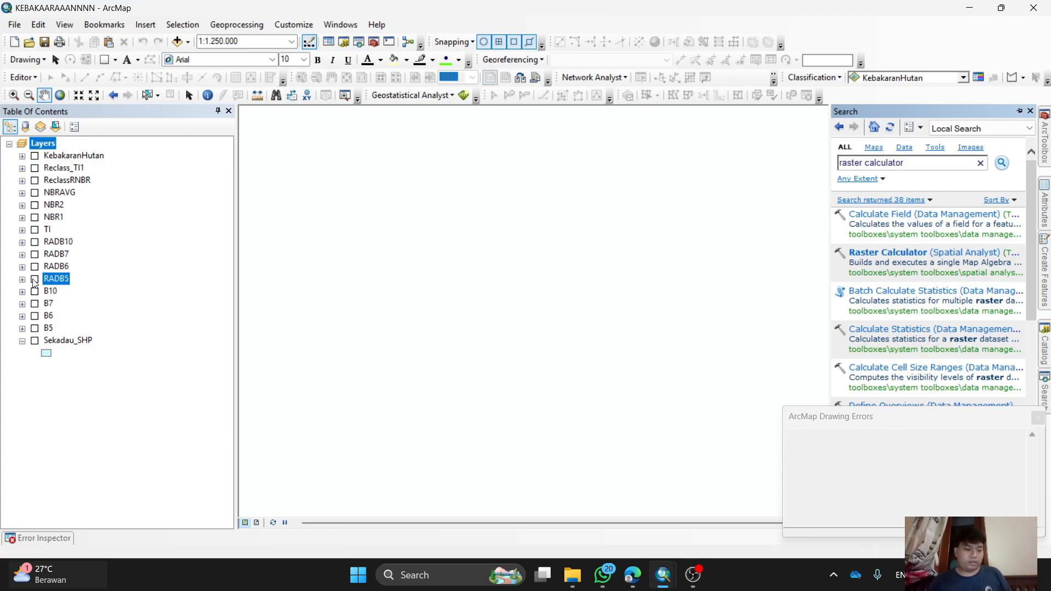
click(35, 266)
click(34, 254)
click(35, 242)
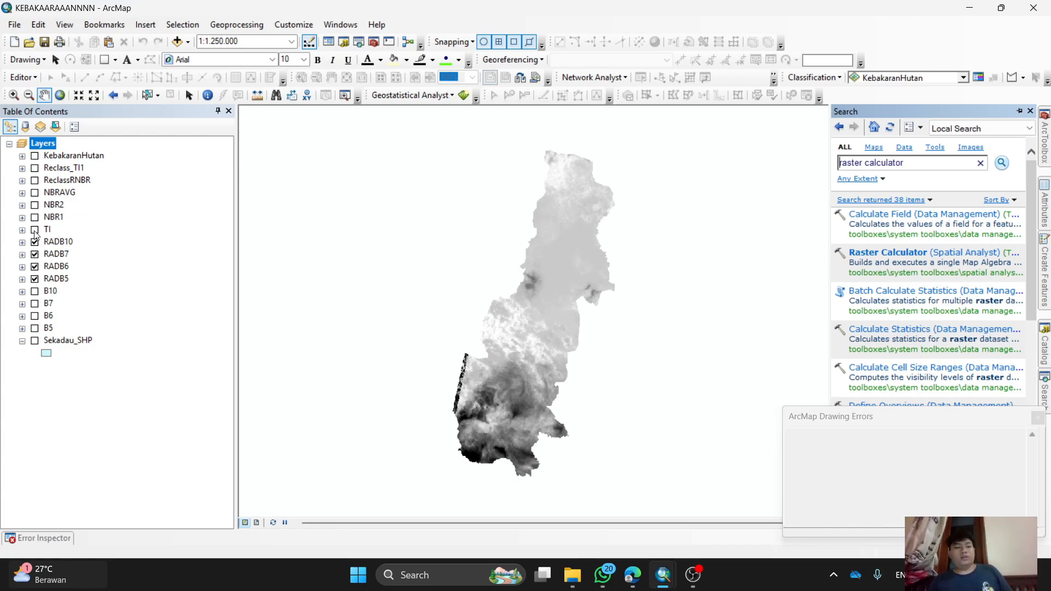
click(35, 229)
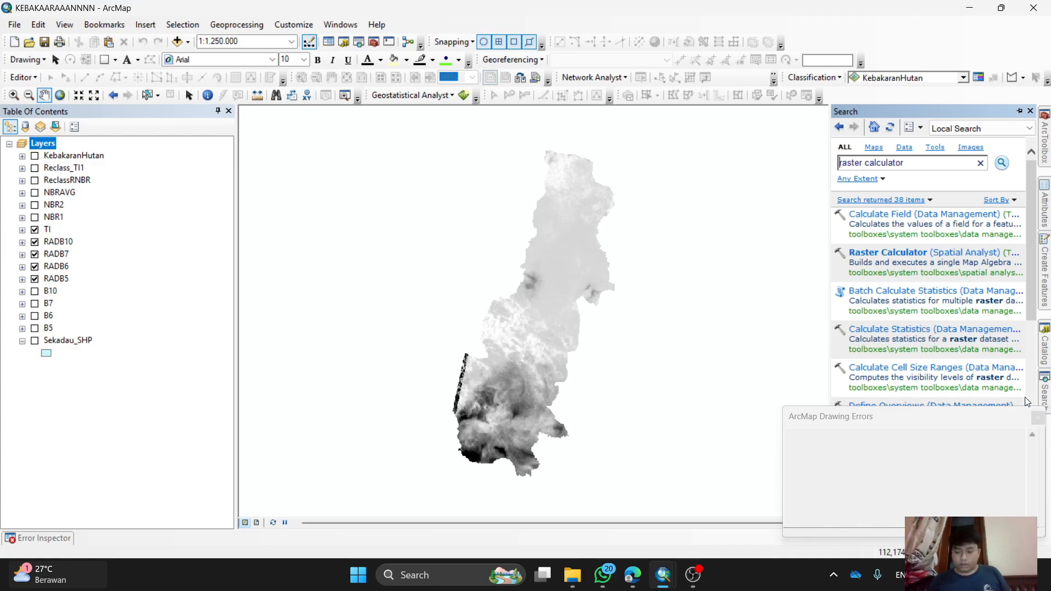
click(1039, 419)
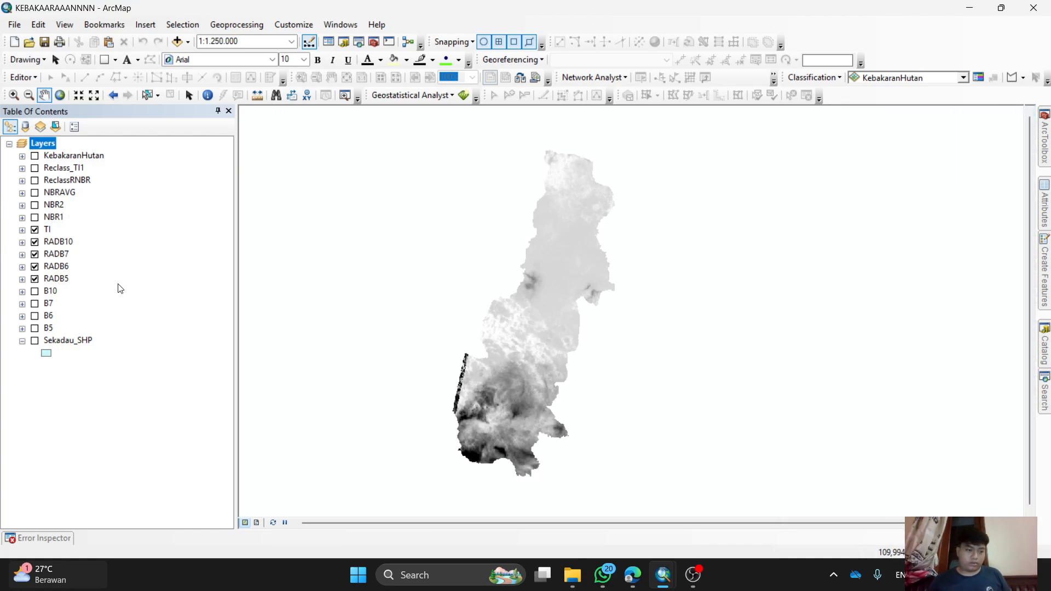
Show the NBR1, NBR2 and NBRAVG rasters on the map
click(35, 217)
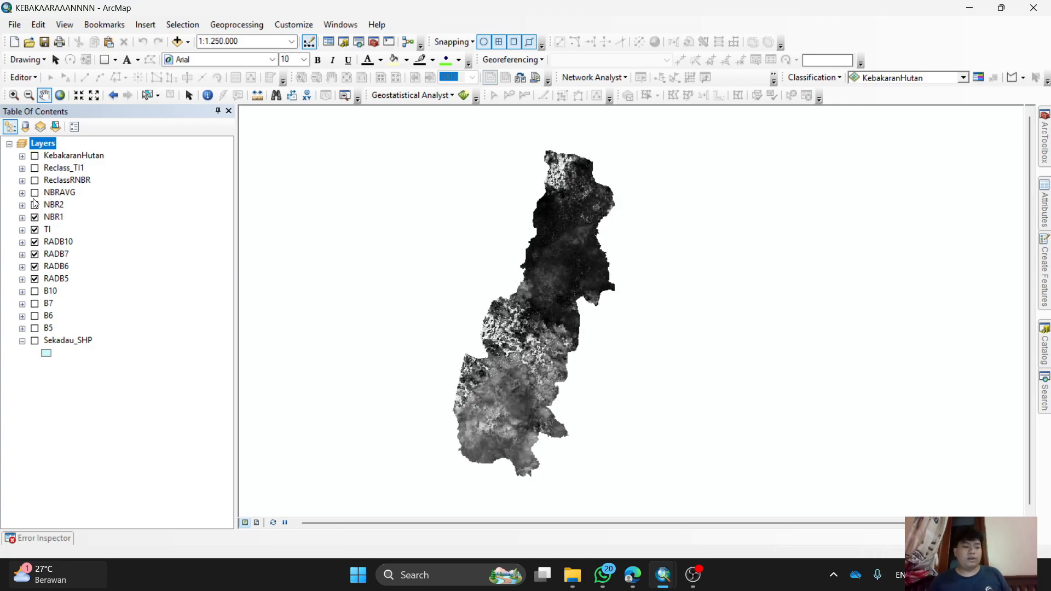
click(35, 204)
drag(553, 293, 572, 275)
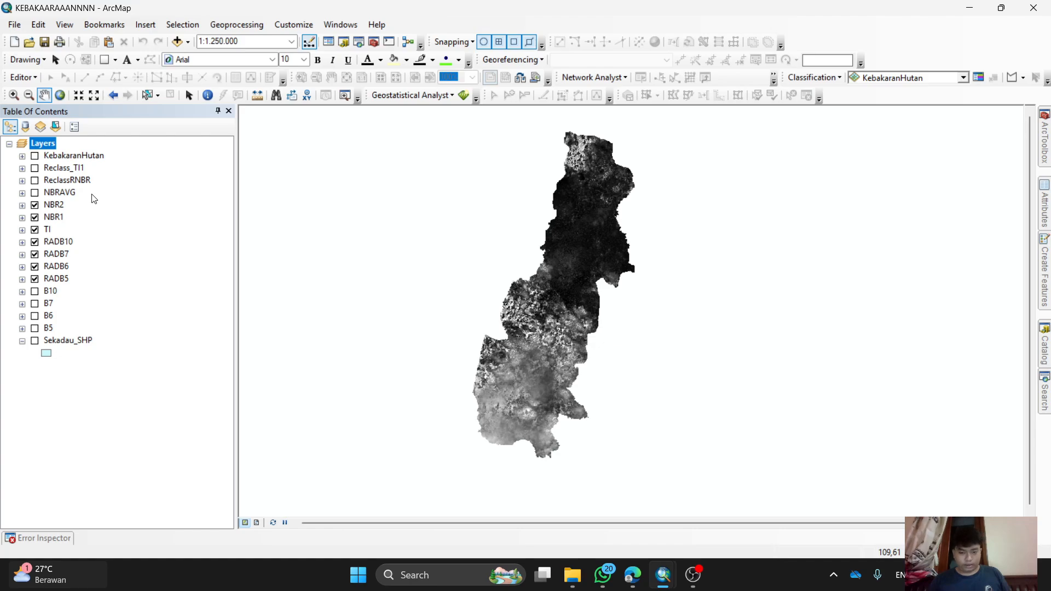
click(35, 193)
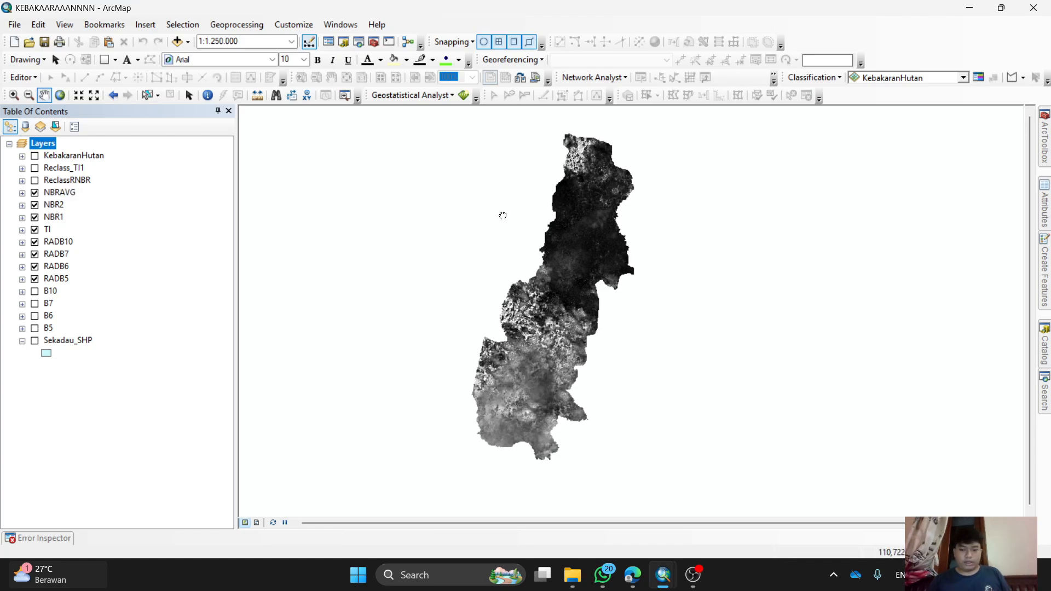
drag(500, 214, 497, 223)
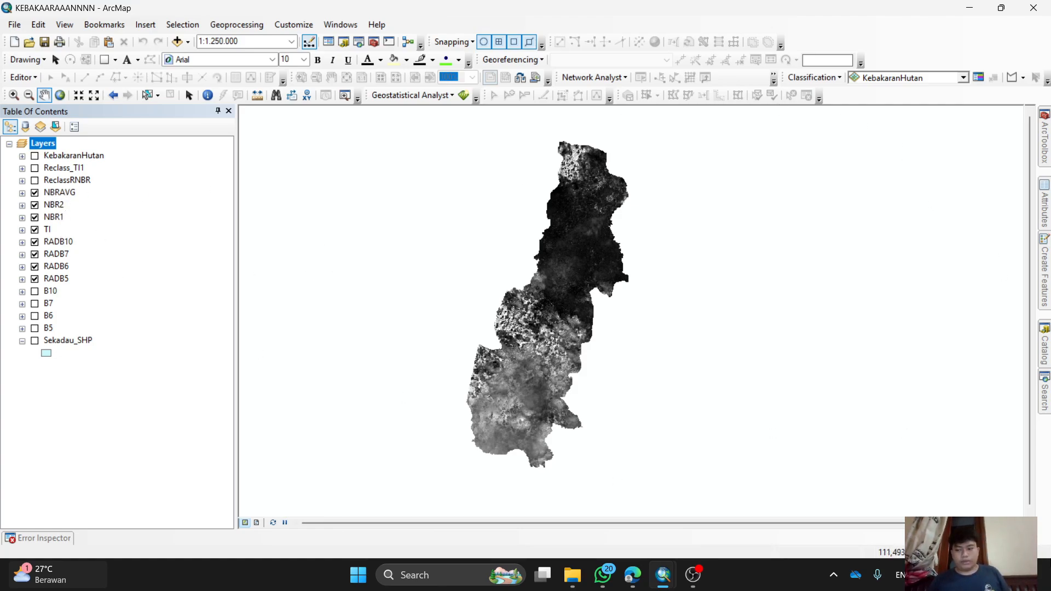
Search the tools for "reclassify" and open the Spatial Analyst Reclassify tool
click(1044, 393)
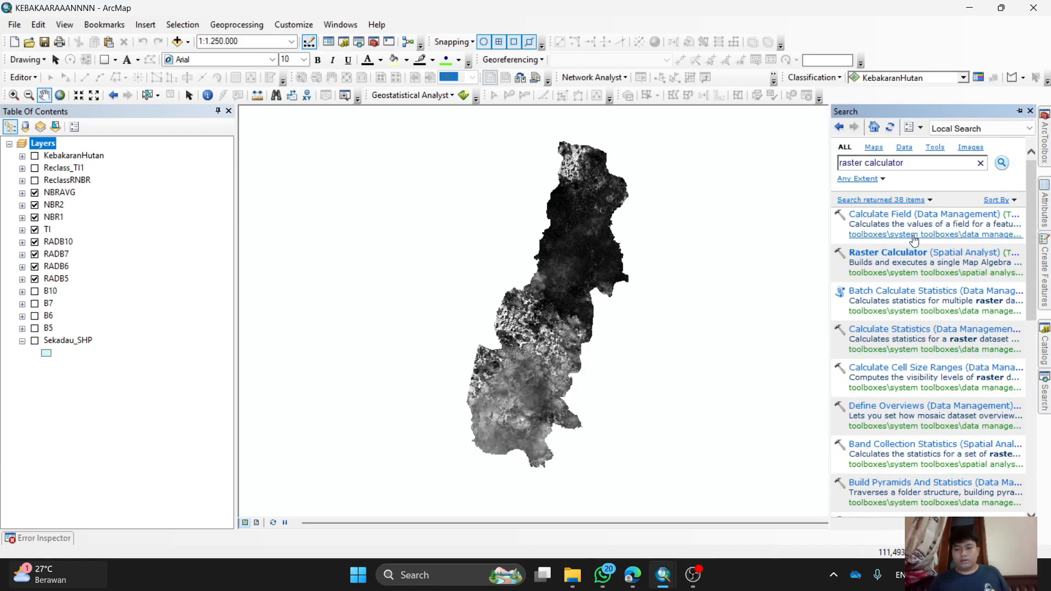
click(929, 166)
text(r)
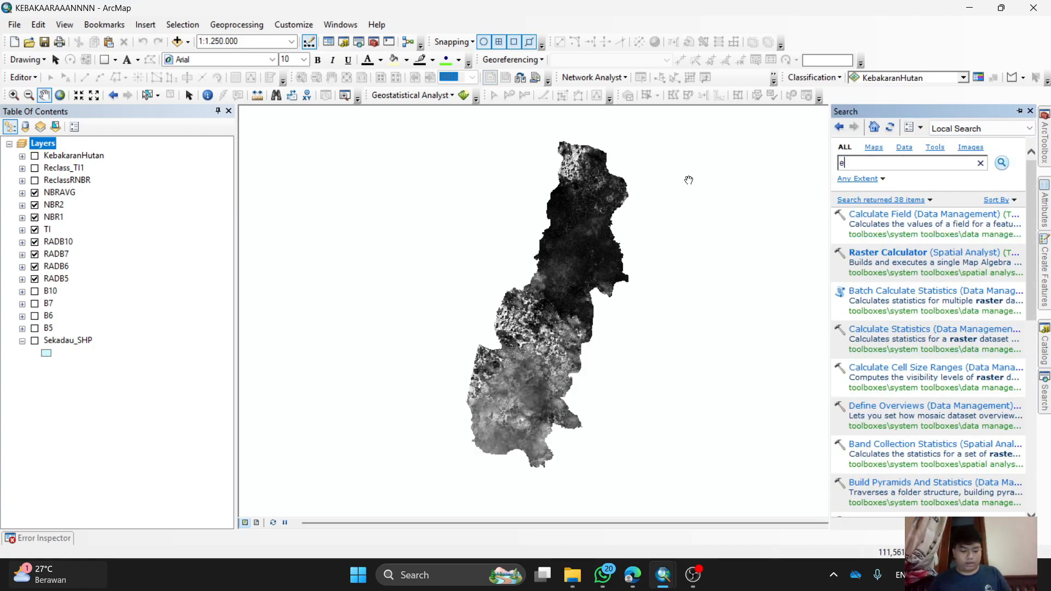
text(eclassi)
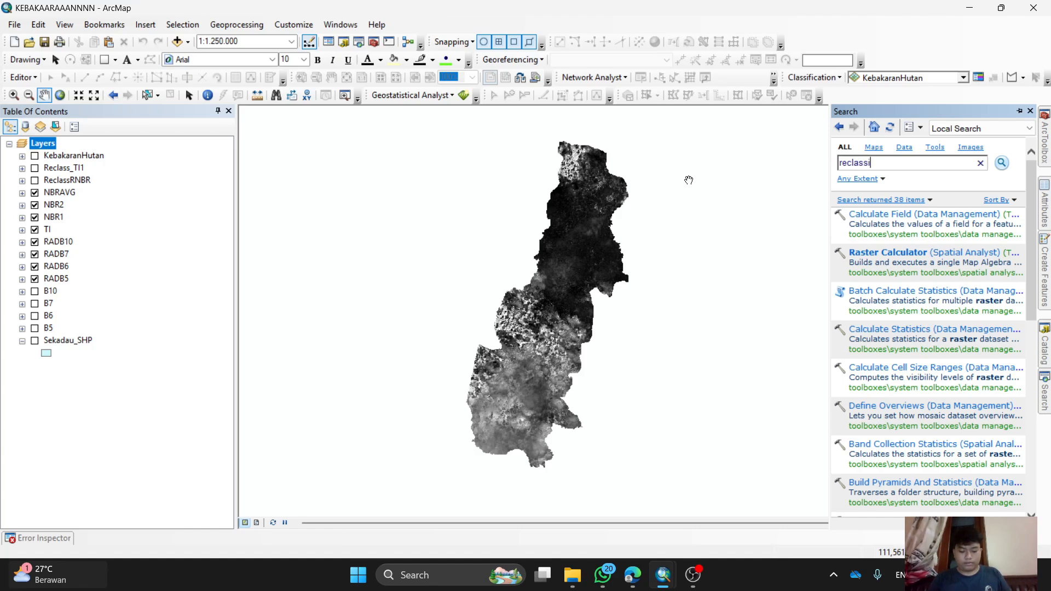
text(fy)
key(Return)
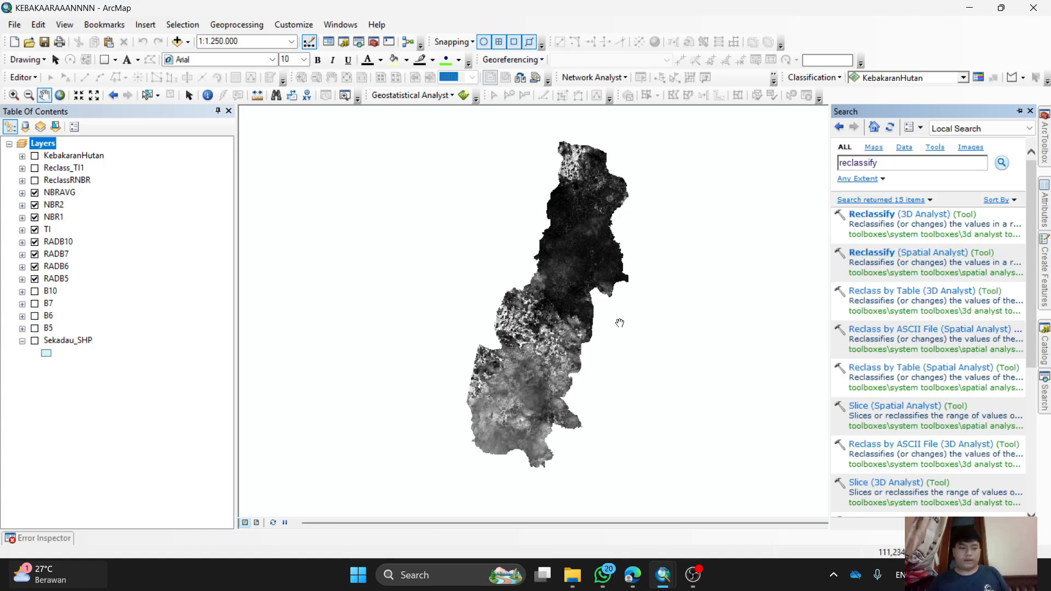
click(874, 253)
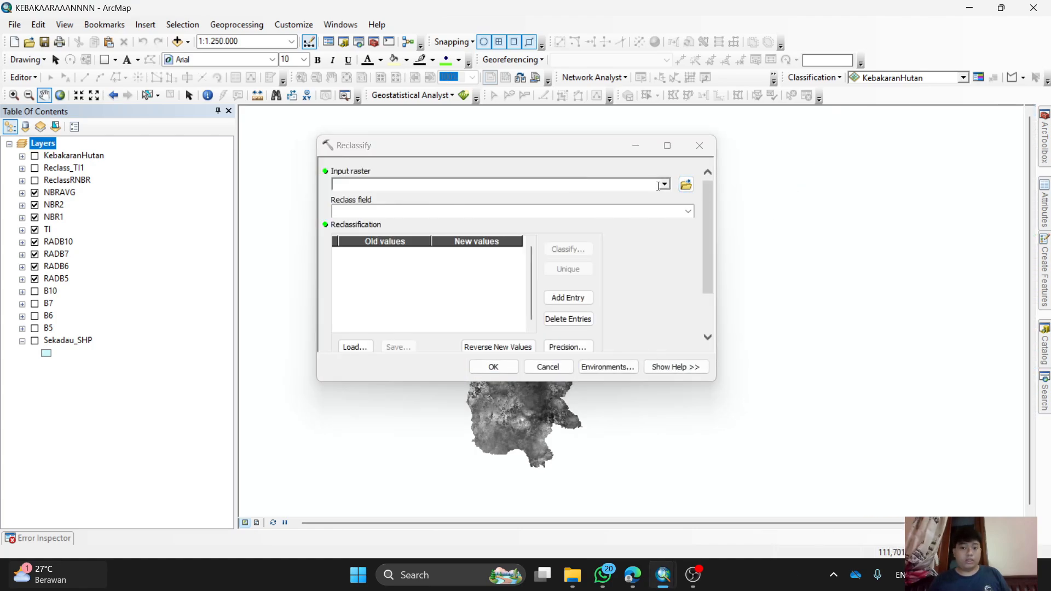
Load Reclass_TI1 as the Reclassify input raster, and replace it with ReclassRNBR
click(663, 185)
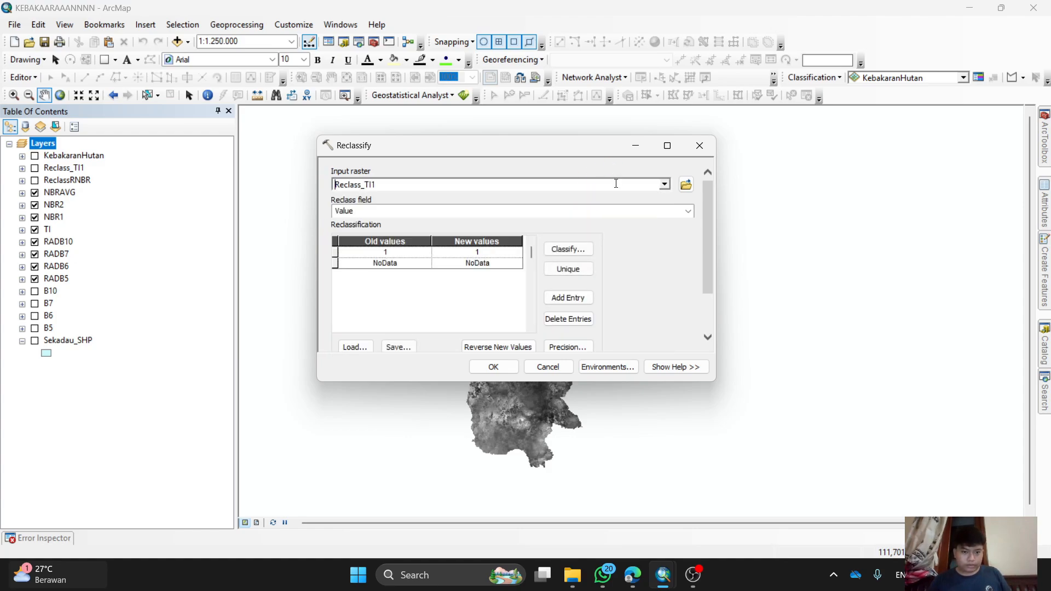
click(664, 185)
click(453, 225)
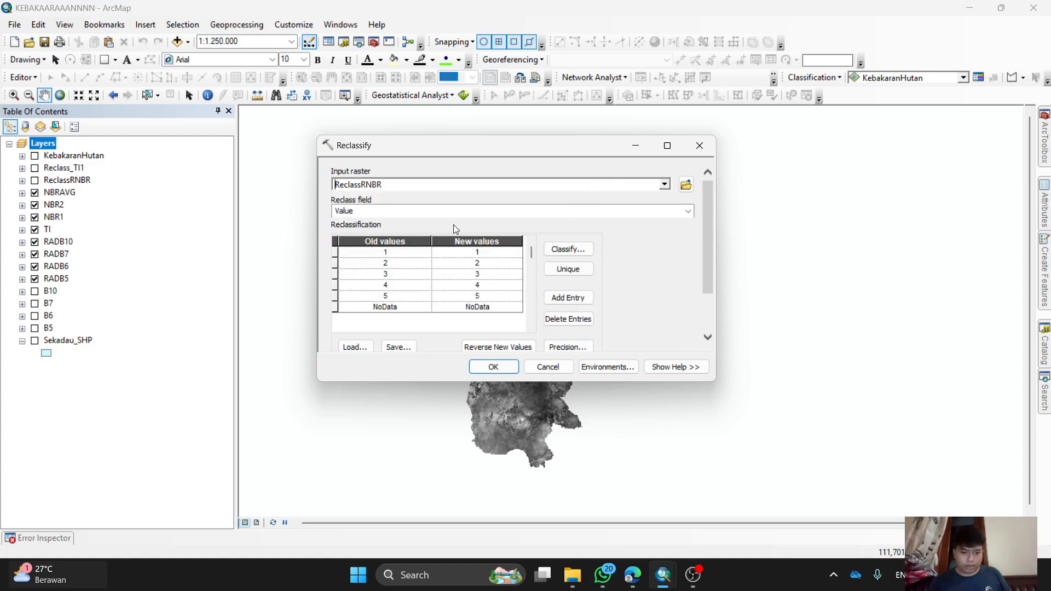
Load NBRAVG as the Reclassify input raster, classify it into five classes, and close the tool without running it
click(664, 184)
click(521, 237)
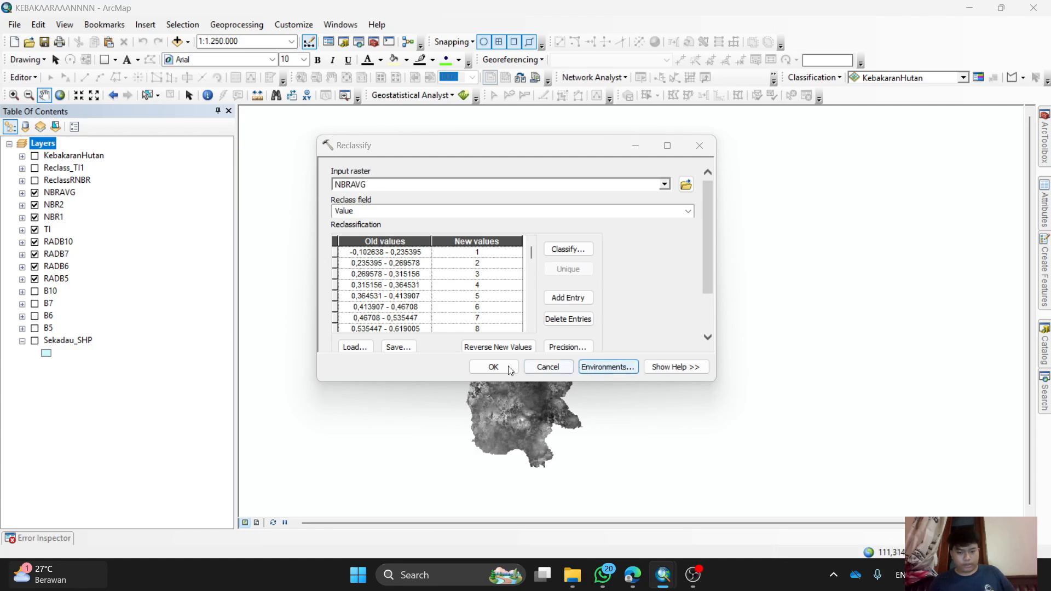
click(568, 249)
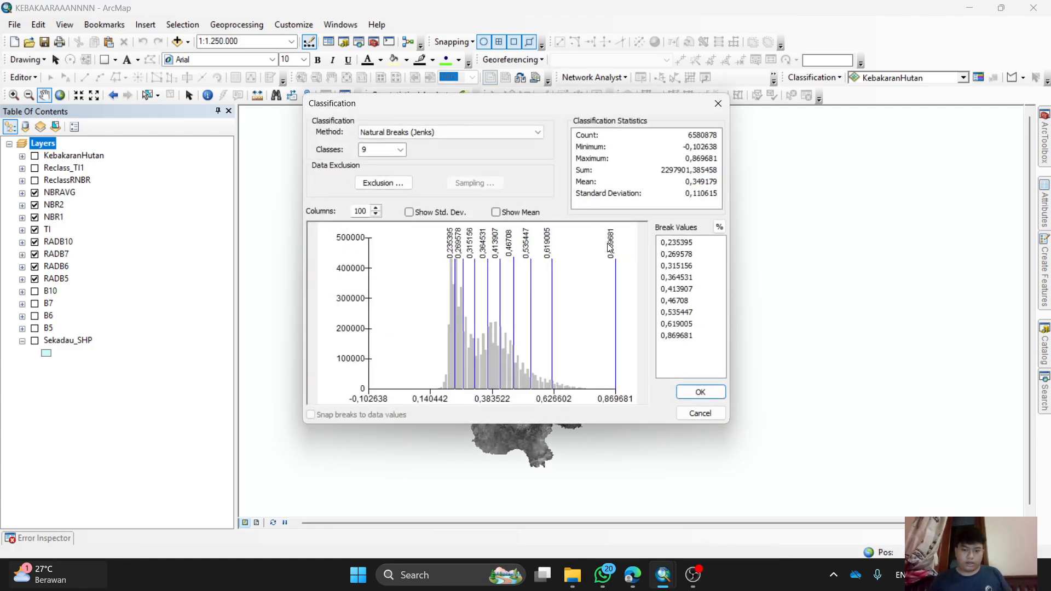
click(400, 150)
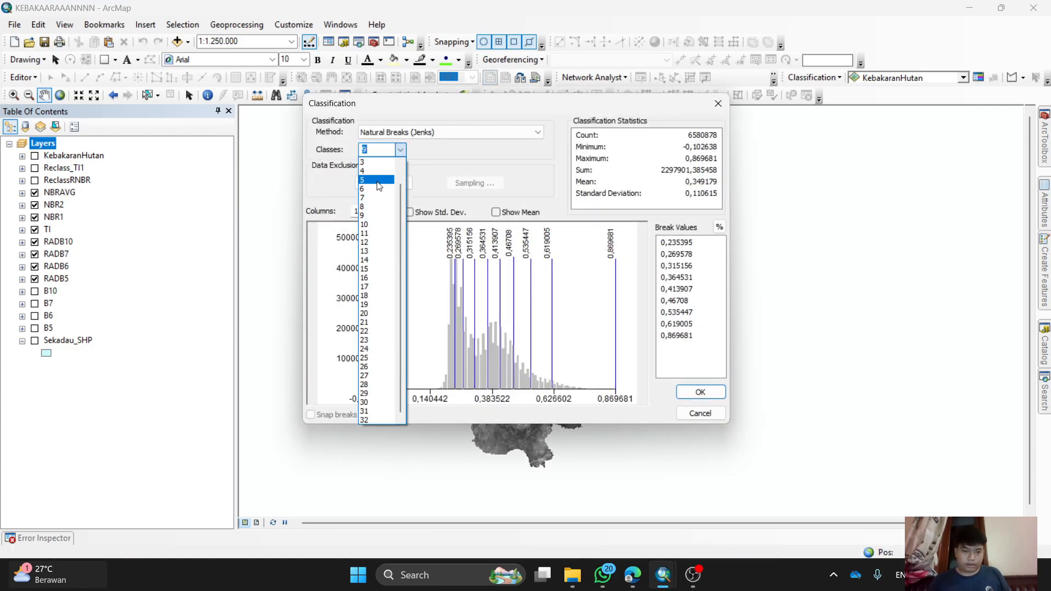
click(377, 181)
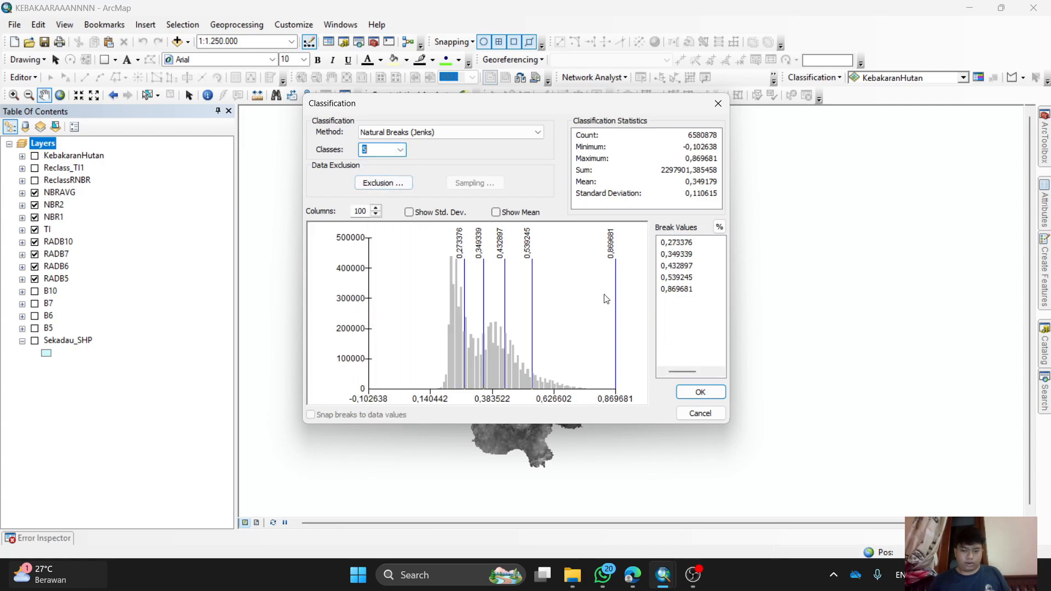
click(700, 392)
click(689, 145)
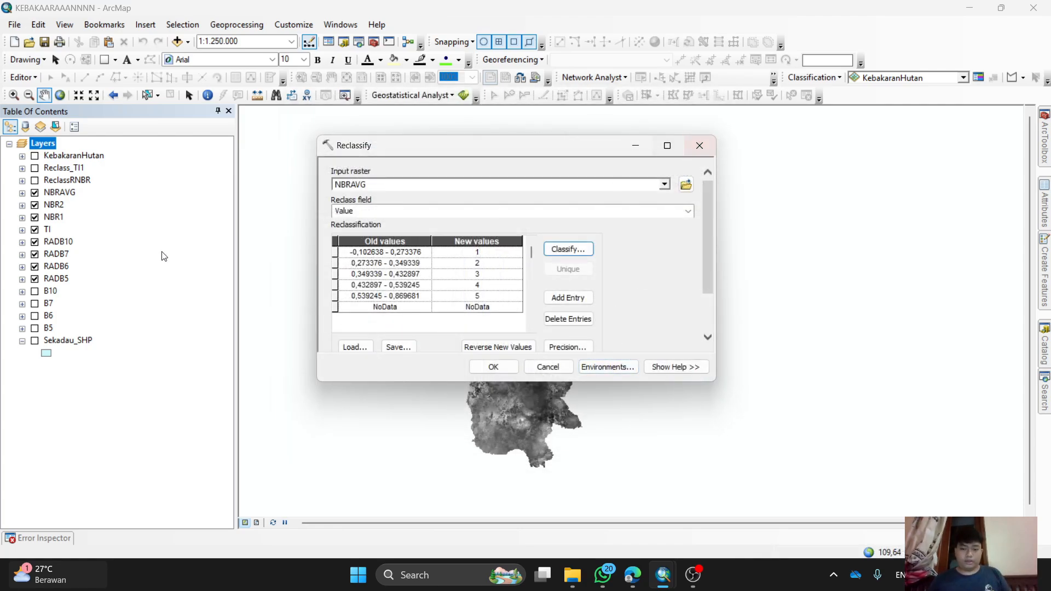
Show the ReclassRNBR raster on the map and reopen the Spatial Analyst Reclassify tool
click(34, 181)
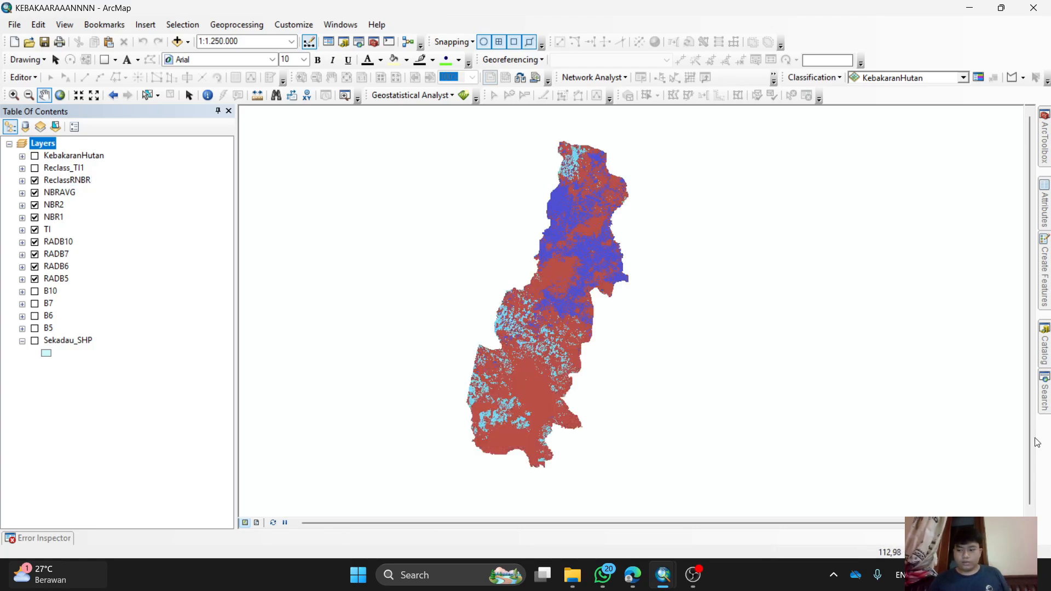
click(1044, 391)
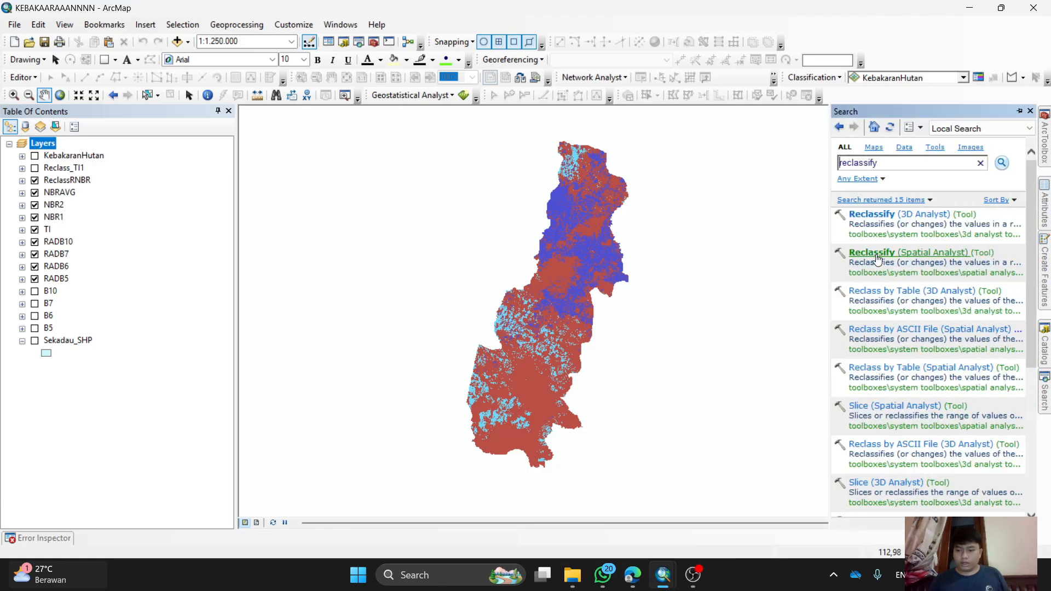
click(878, 258)
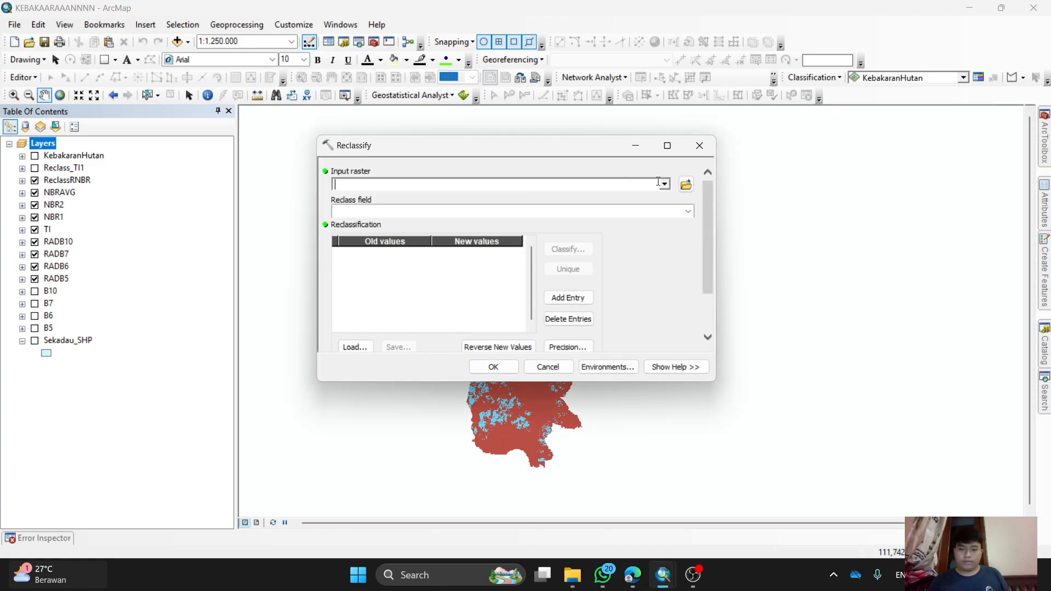
Load TI as the Reclassify input raster and classify it into five classes
click(664, 184)
click(390, 274)
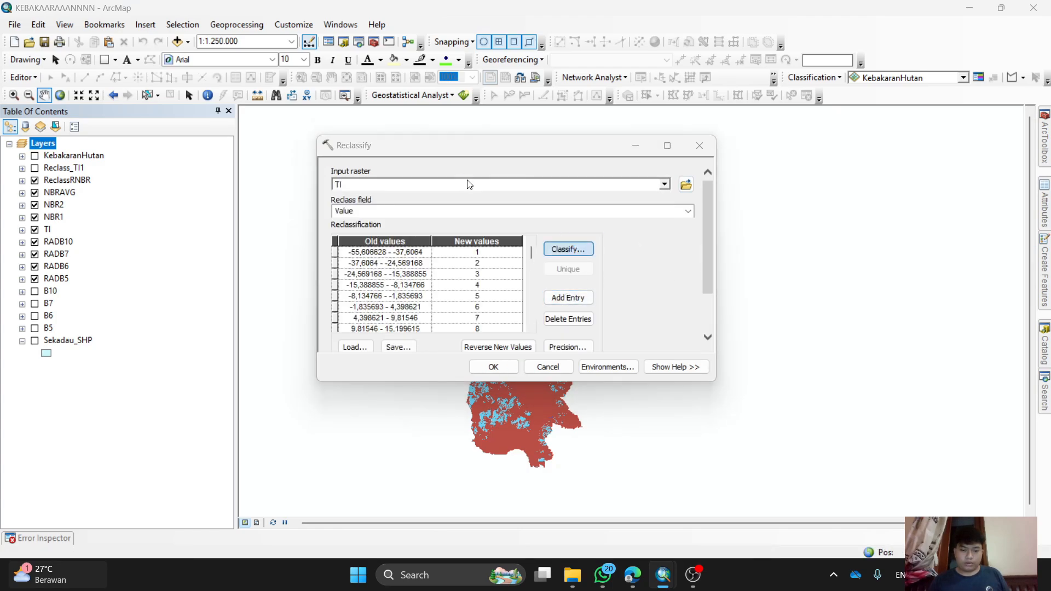
key(Return)
click(401, 150)
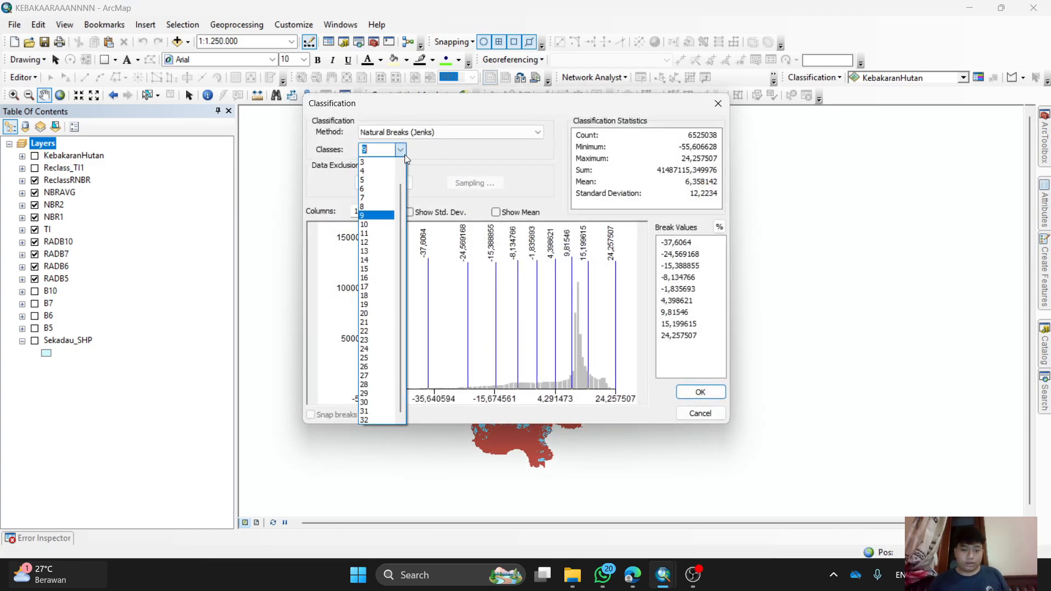
click(382, 181)
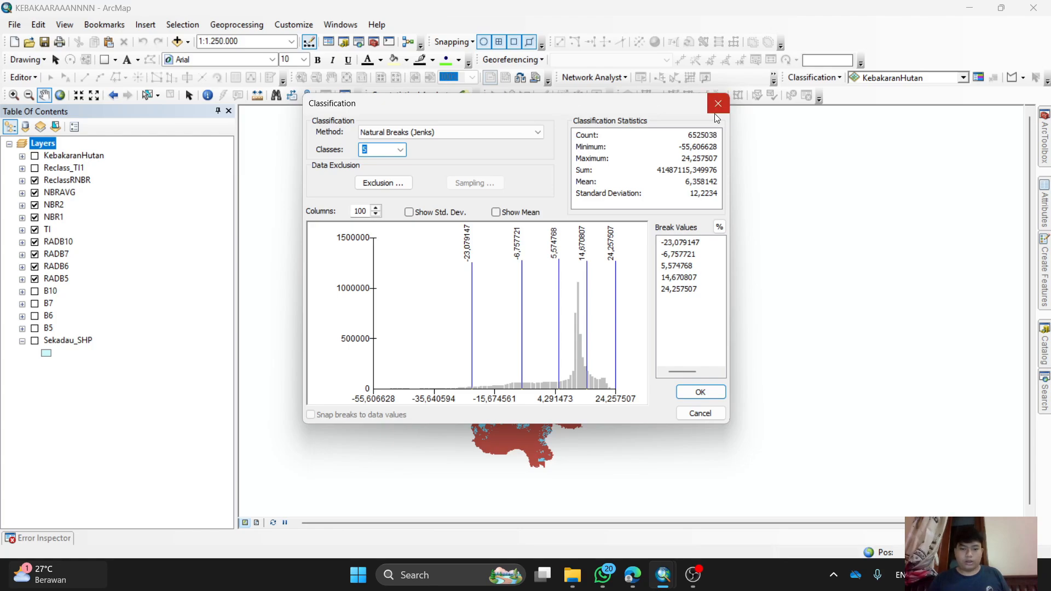
click(700, 392)
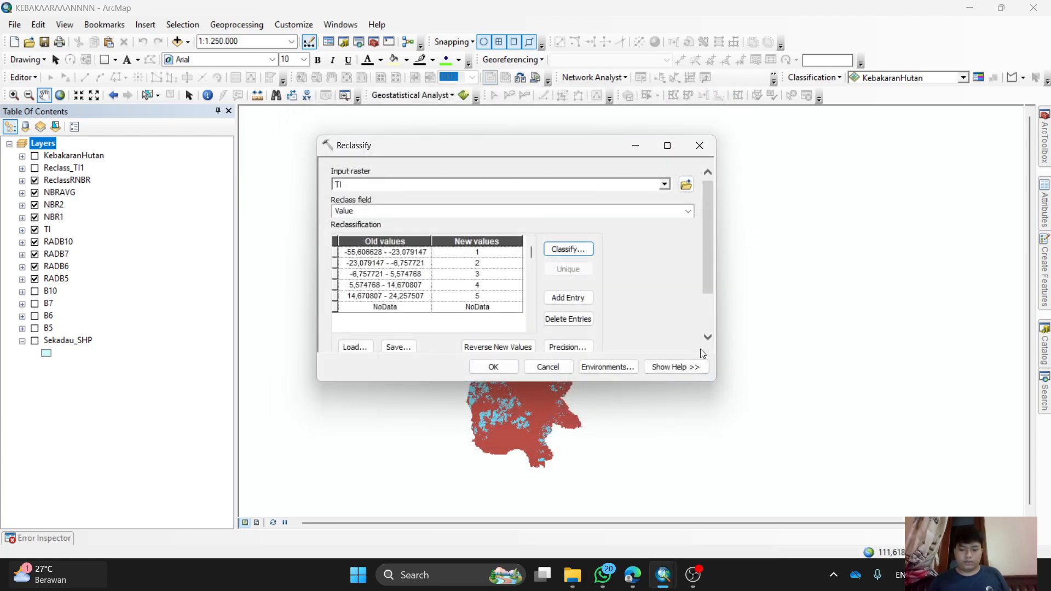
Close the Reclassify tool without running it and show the Reclass_TI1 raster on the map
click(700, 146)
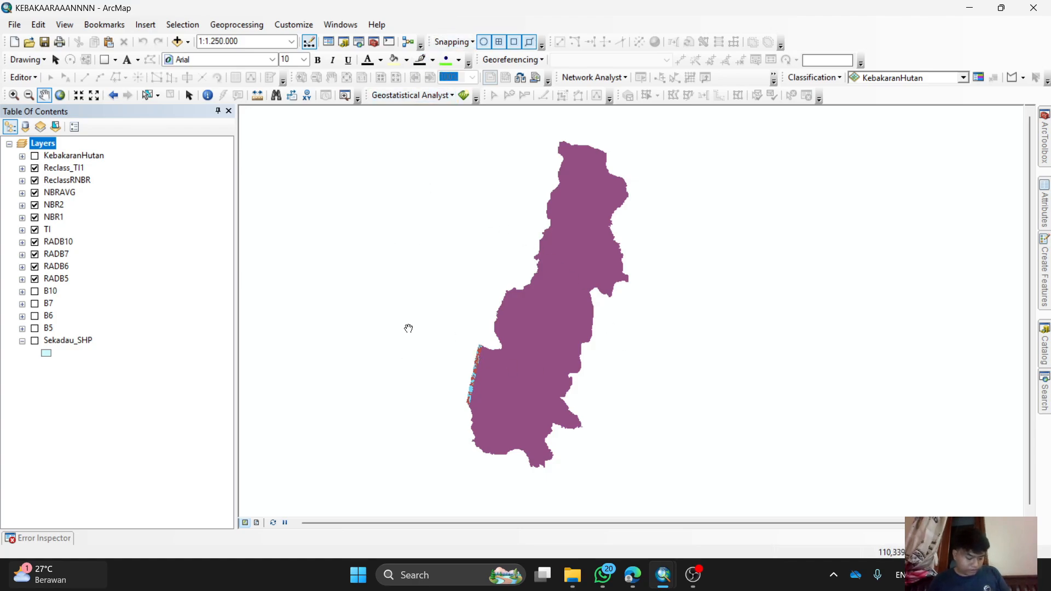
drag(532, 271, 557, 284)
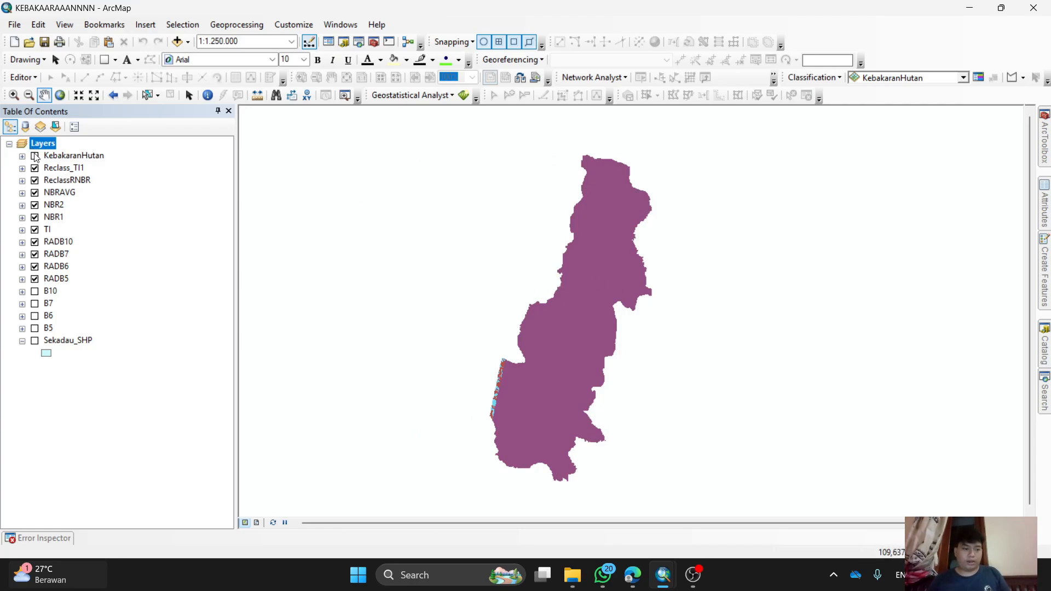
drag(508, 263, 432, 218)
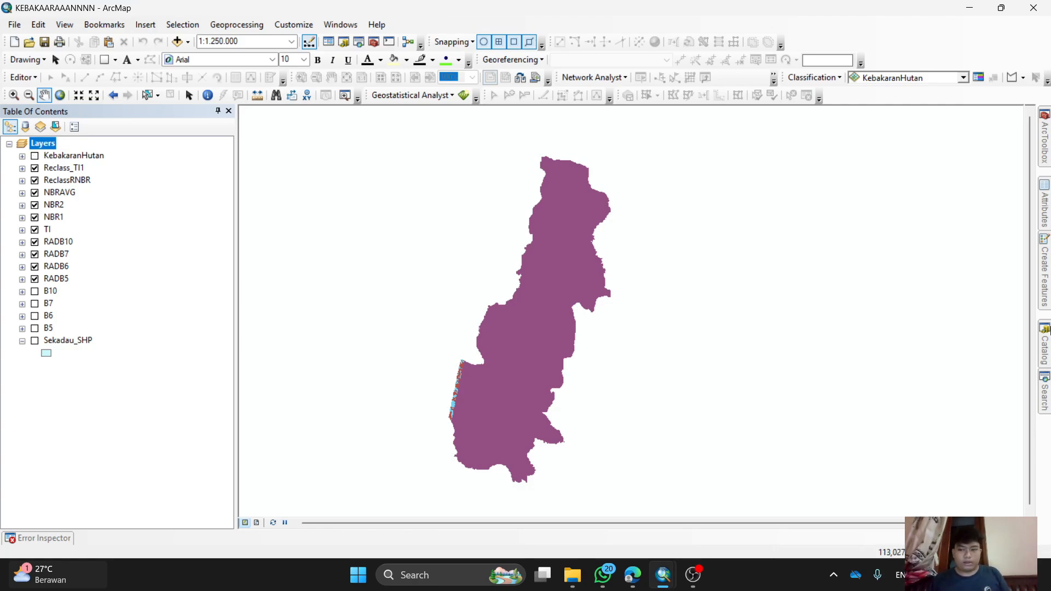
Search the tools for "raster calculator", open the Spatial Analyst Raster Calculator, and close it without running it
click(1043, 395)
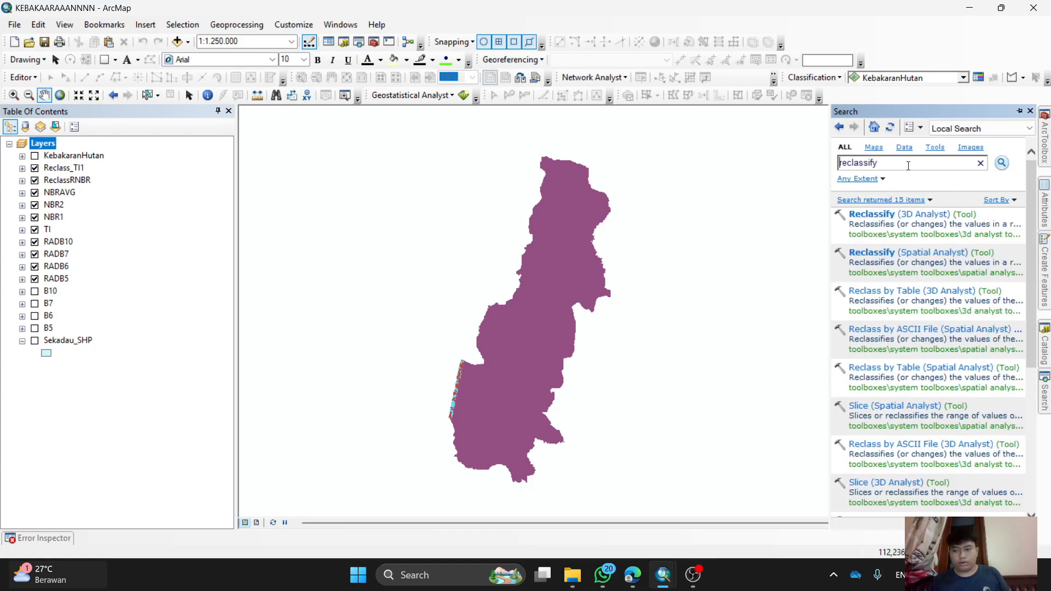
text(raster calculat)
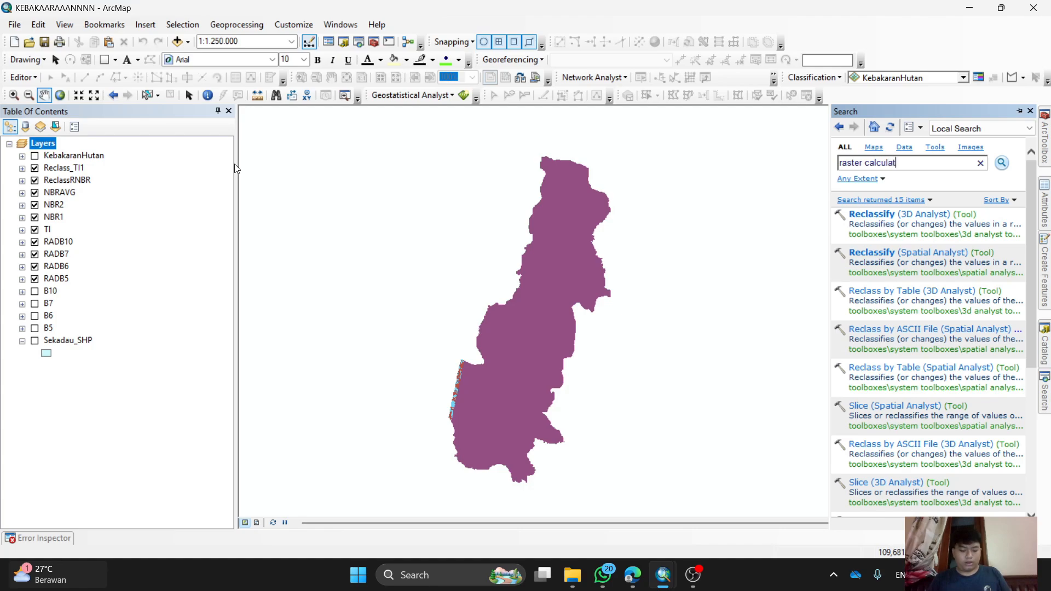
text(or)
key(Return)
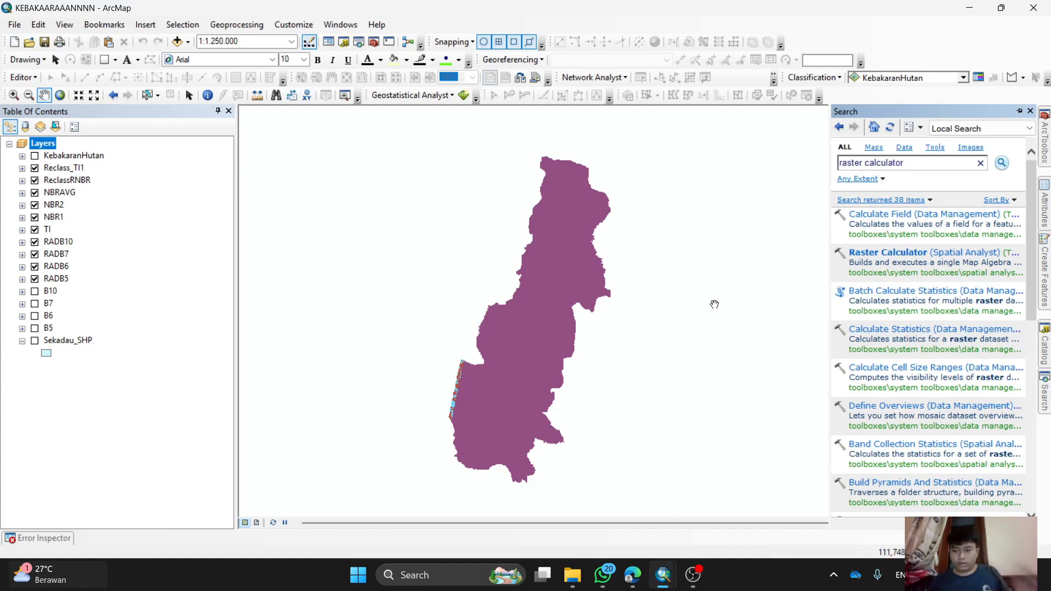
click(902, 253)
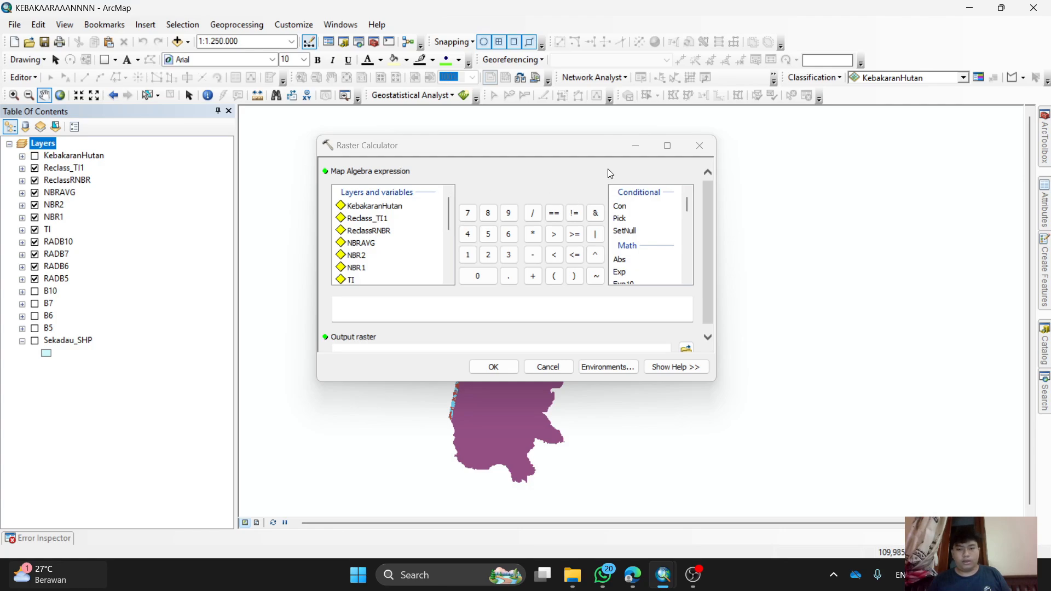
click(707, 145)
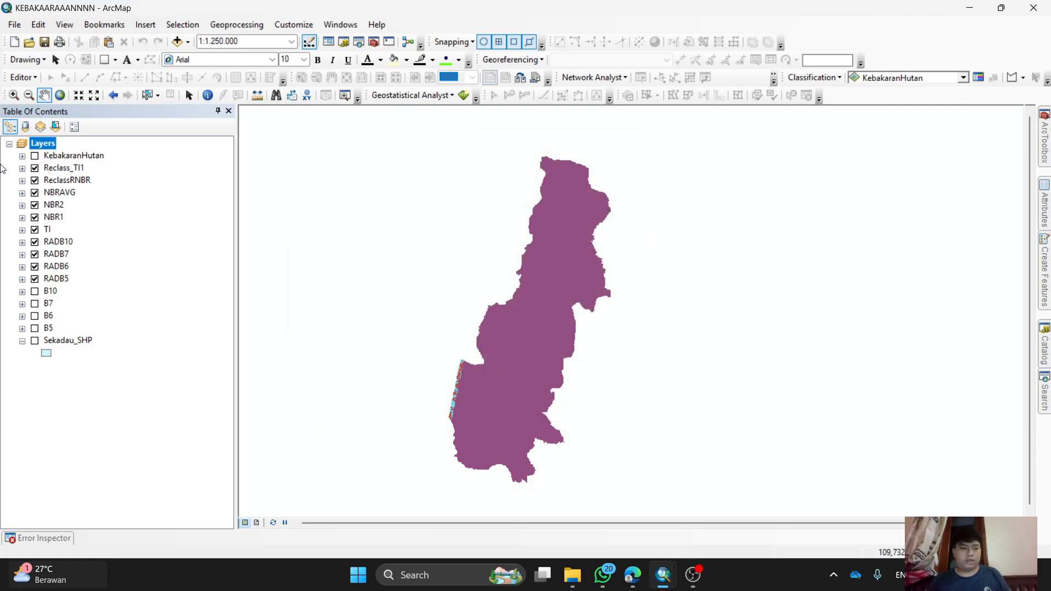
Show the KebakaranHutan raster and examine its forest-fire classes across the area
click(35, 156)
drag(643, 241, 743, 232)
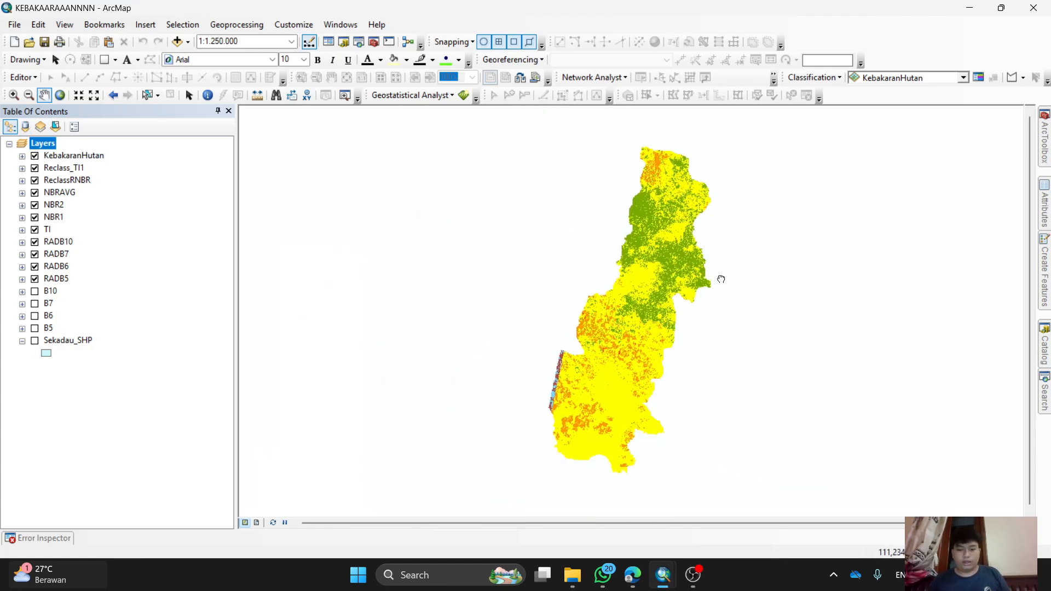
drag(721, 279, 660, 262)
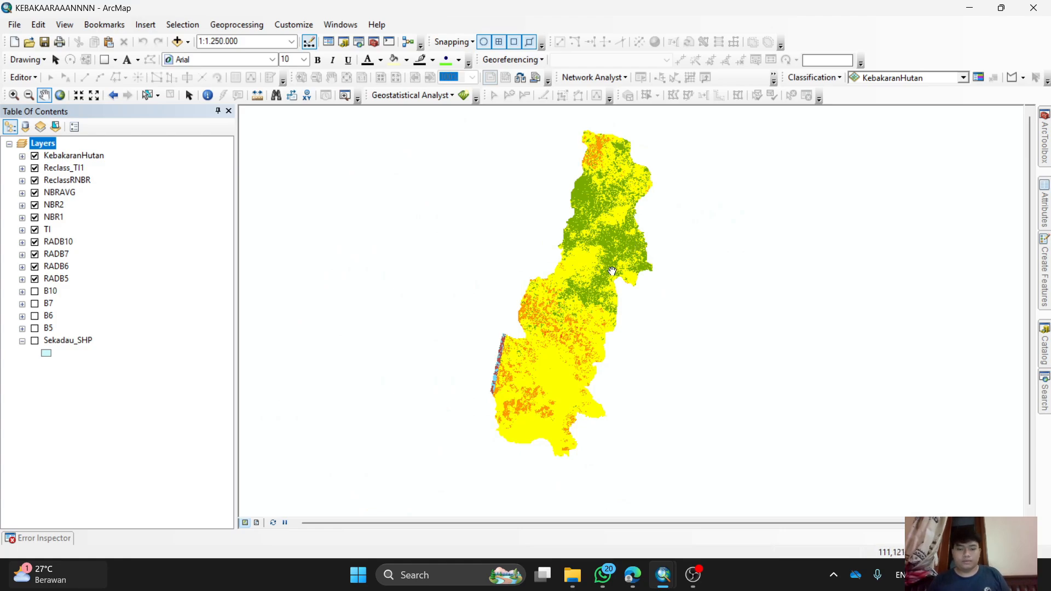
scroll(596, 315, down, 1)
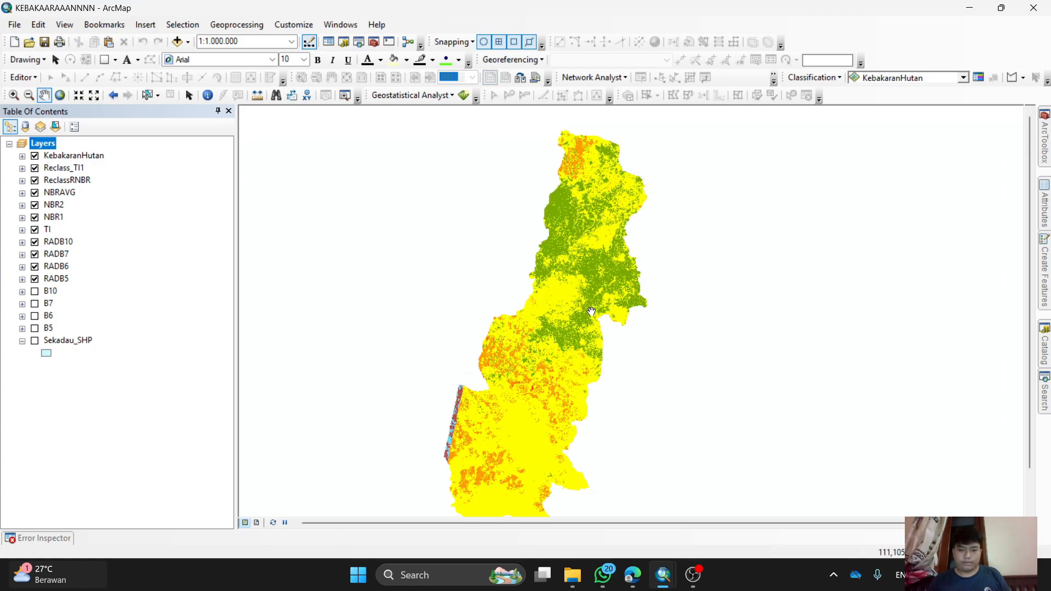
drag(556, 390, 544, 347)
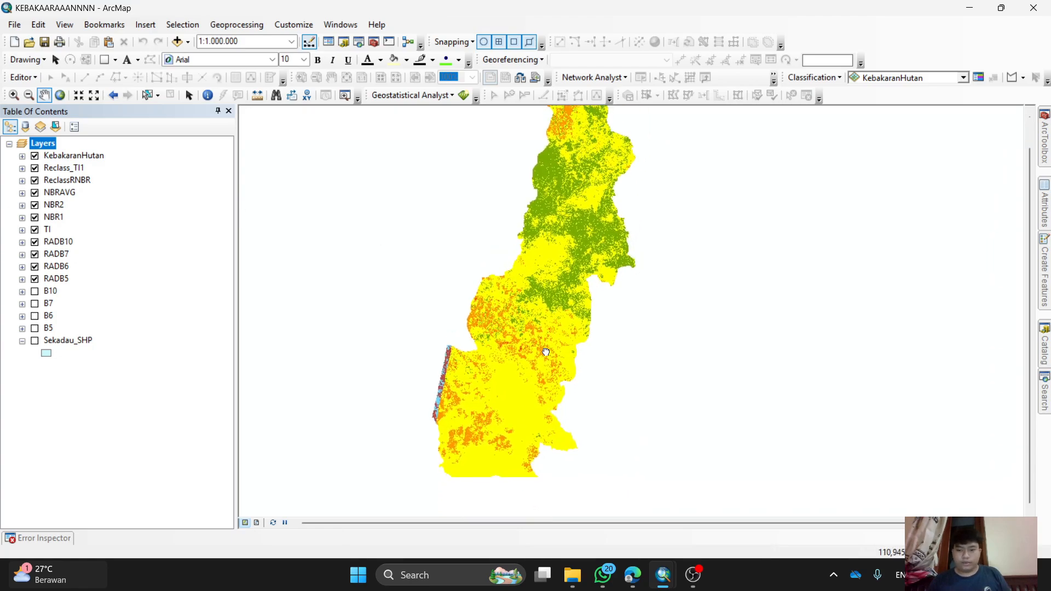
scroll(544, 347, up, 1)
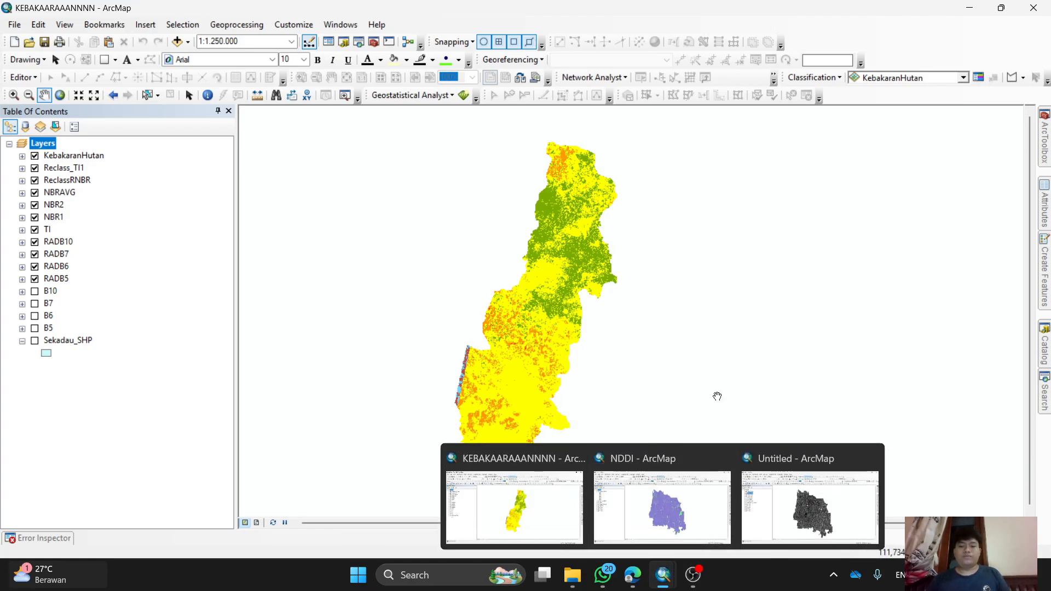
click(694, 575)
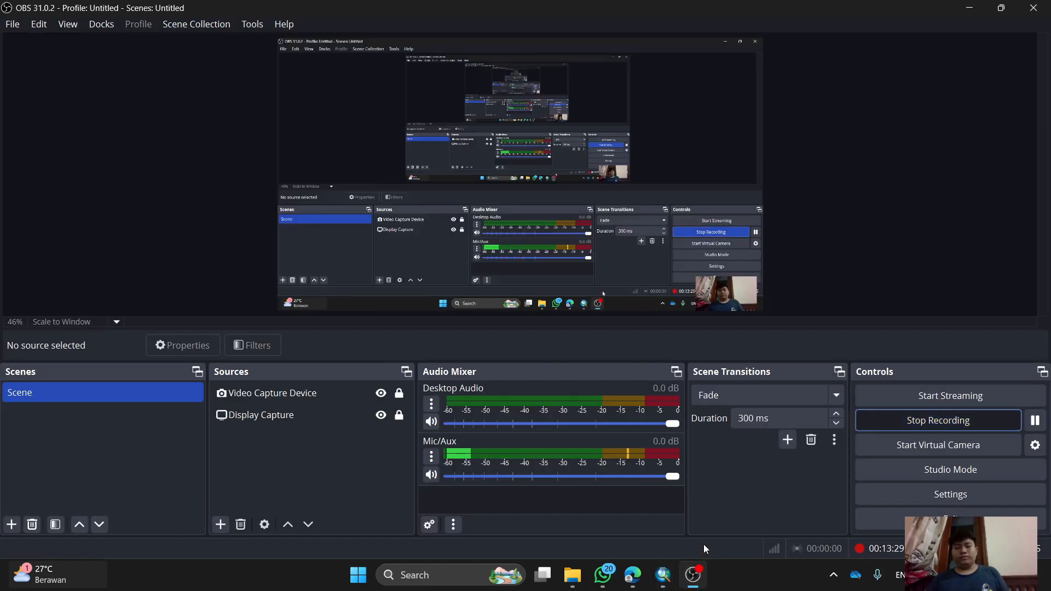